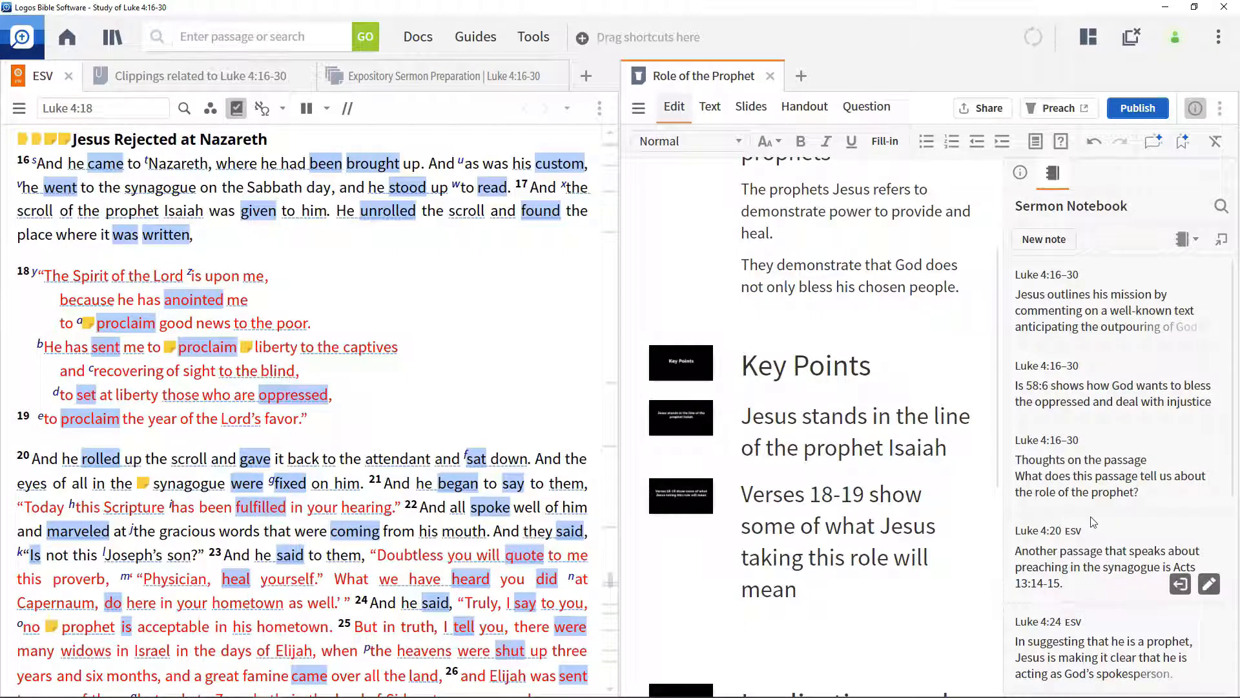
Insert the notebook's Luke 4:24 note into the sermon beneath the "Verses 18-19 show some of what Jesus taking this role will mean" heading
scroll(1180, 585, "down", 1)
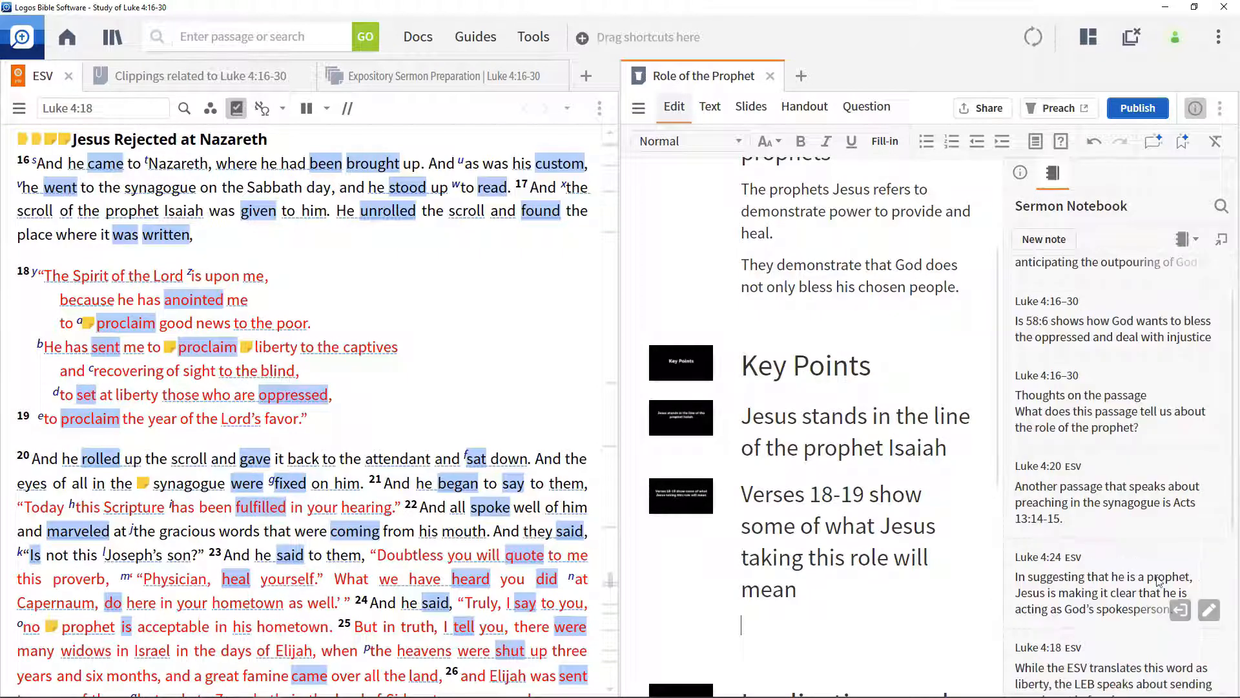
left_click(1180, 609)
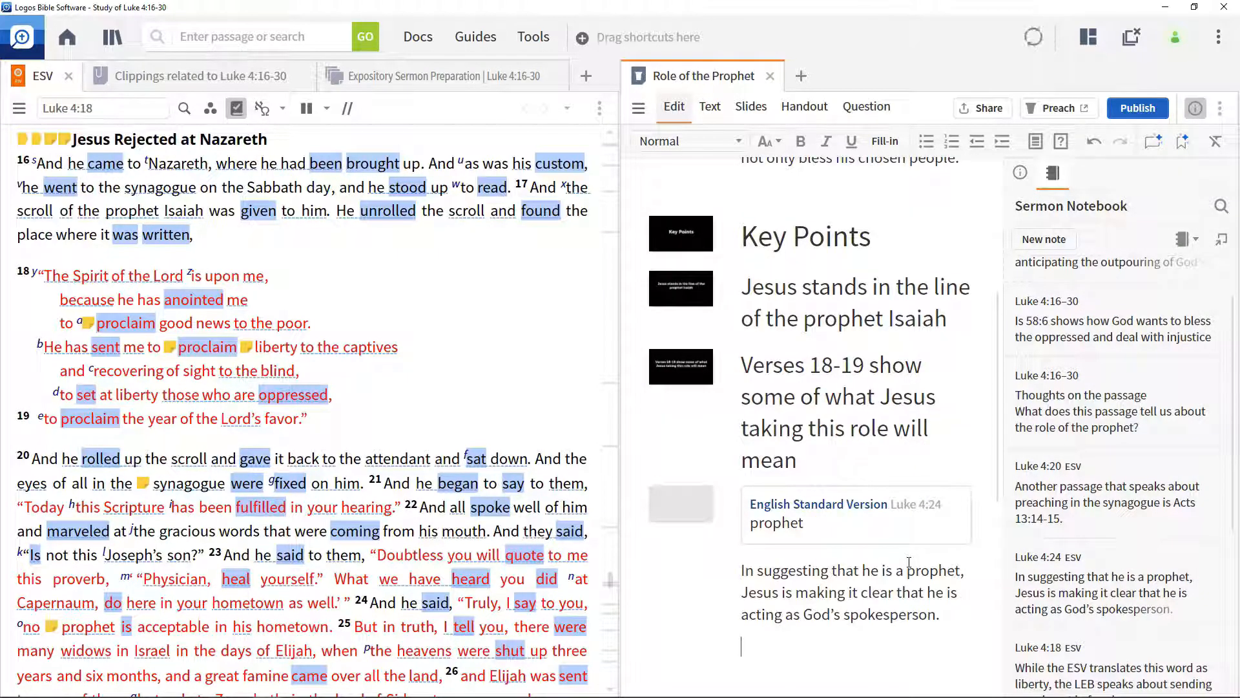
Format the "While the ESV translates this word as liberty" paragraph with green text and font size L
scroll(1184, 595, "down", 5)
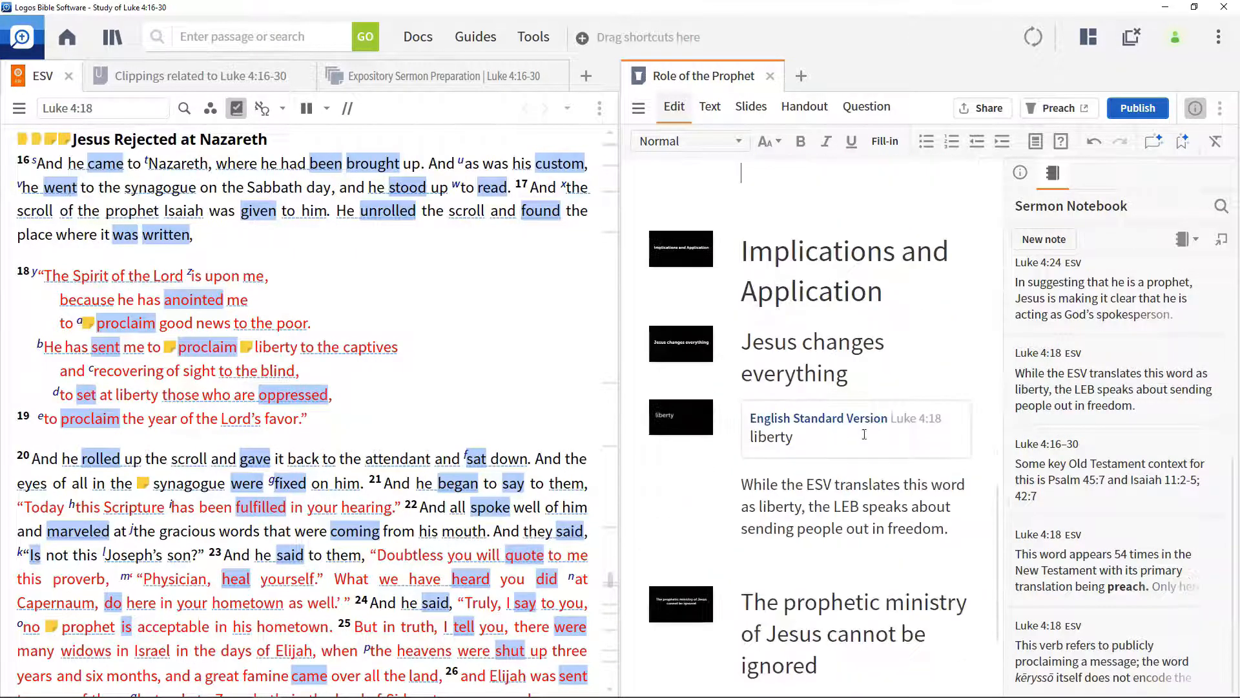
triple_click(846, 506)
left_click(780, 142)
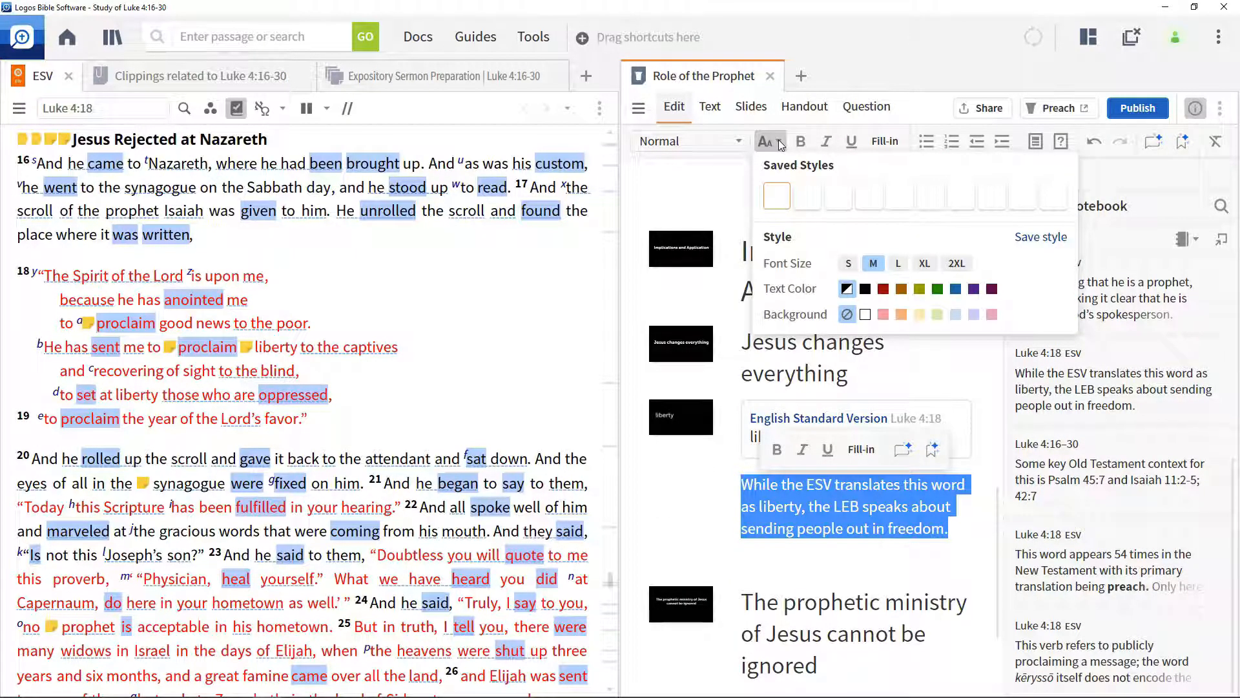
left_click(937, 289)
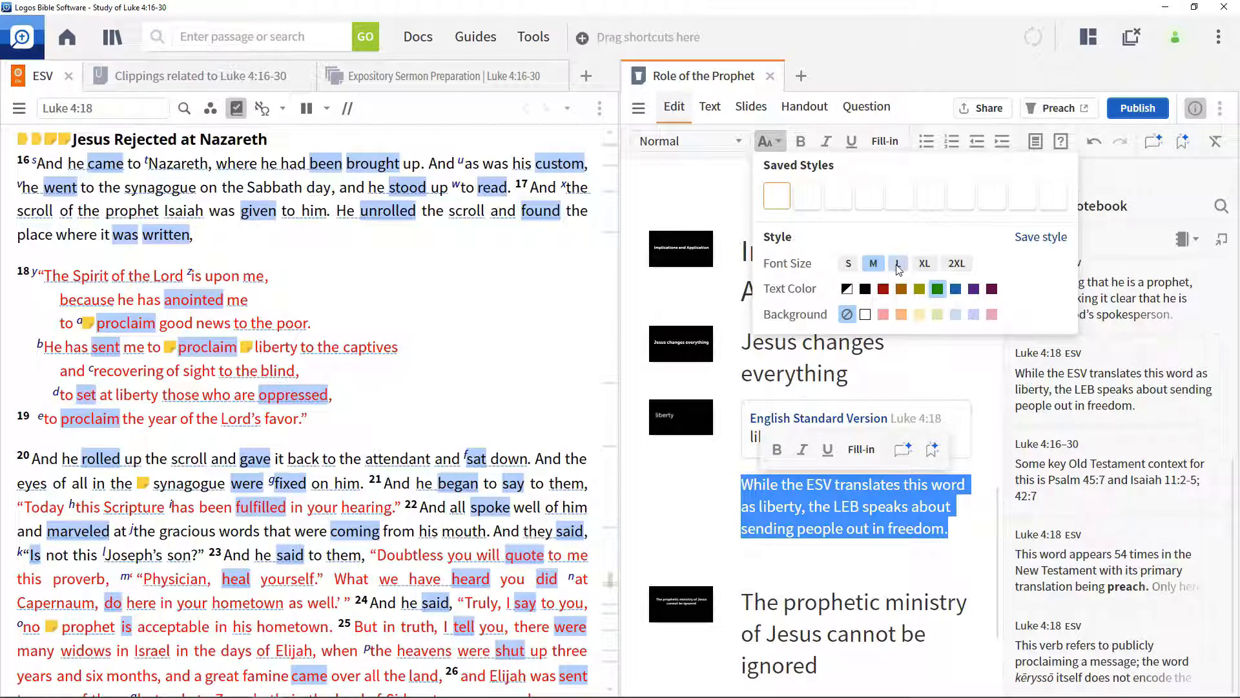
left_click(898, 263)
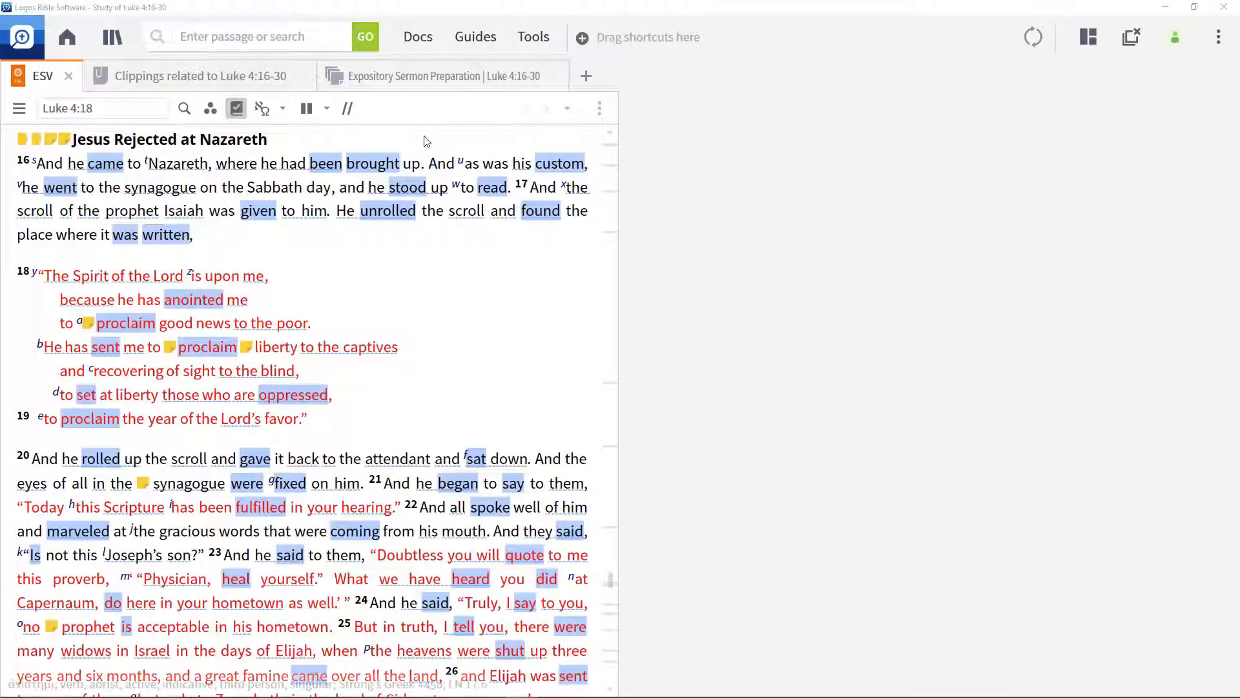
Filter the documents to the Sermon type, open the Role of the Prophet sermon, and return from the Sermon Manager to the main window
left_click(416, 45)
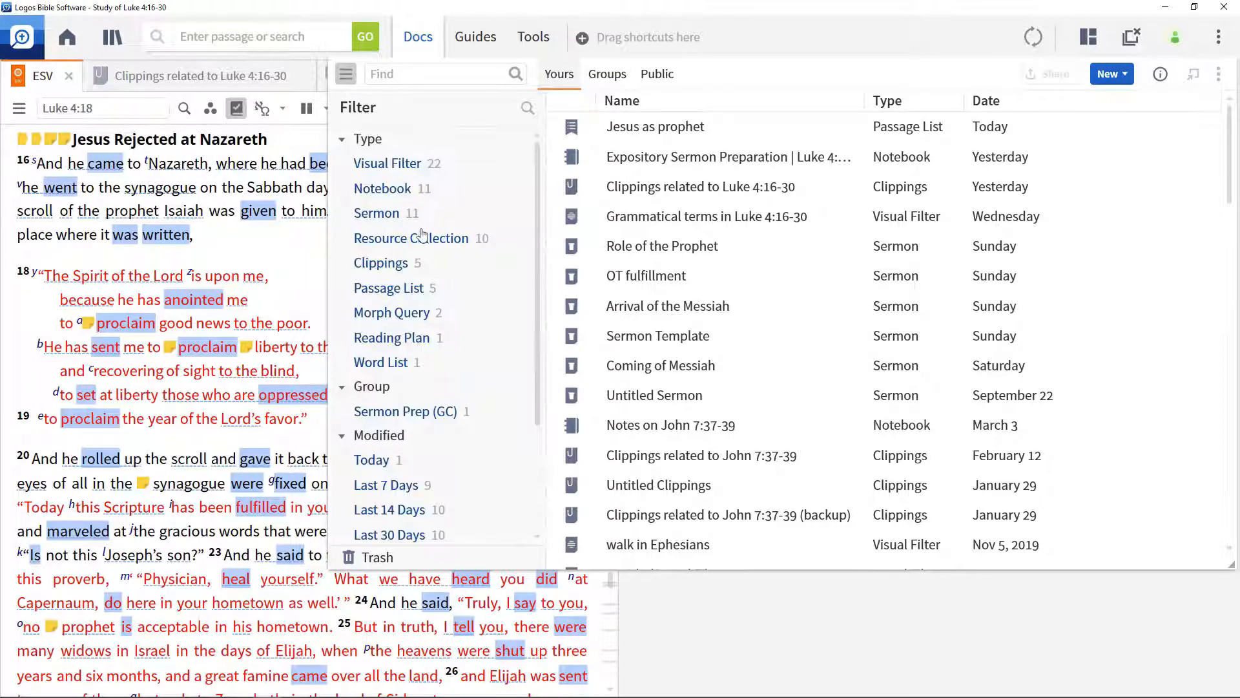
left_click(381, 214)
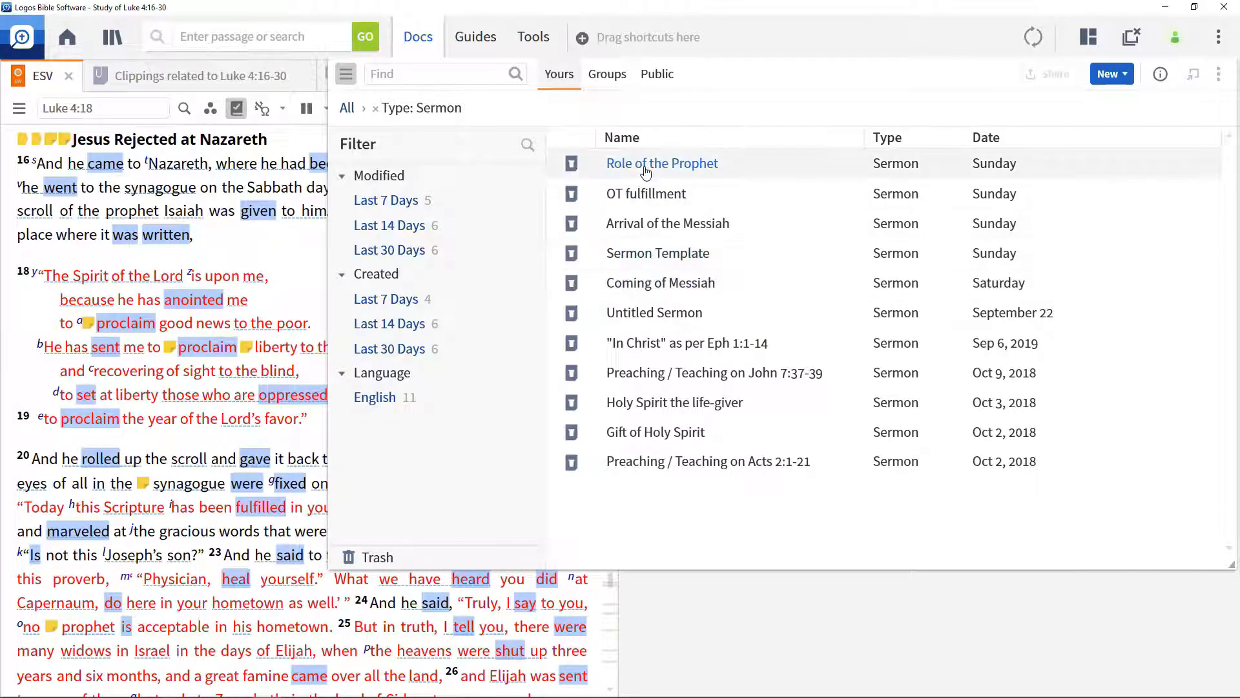
left_click(646, 165)
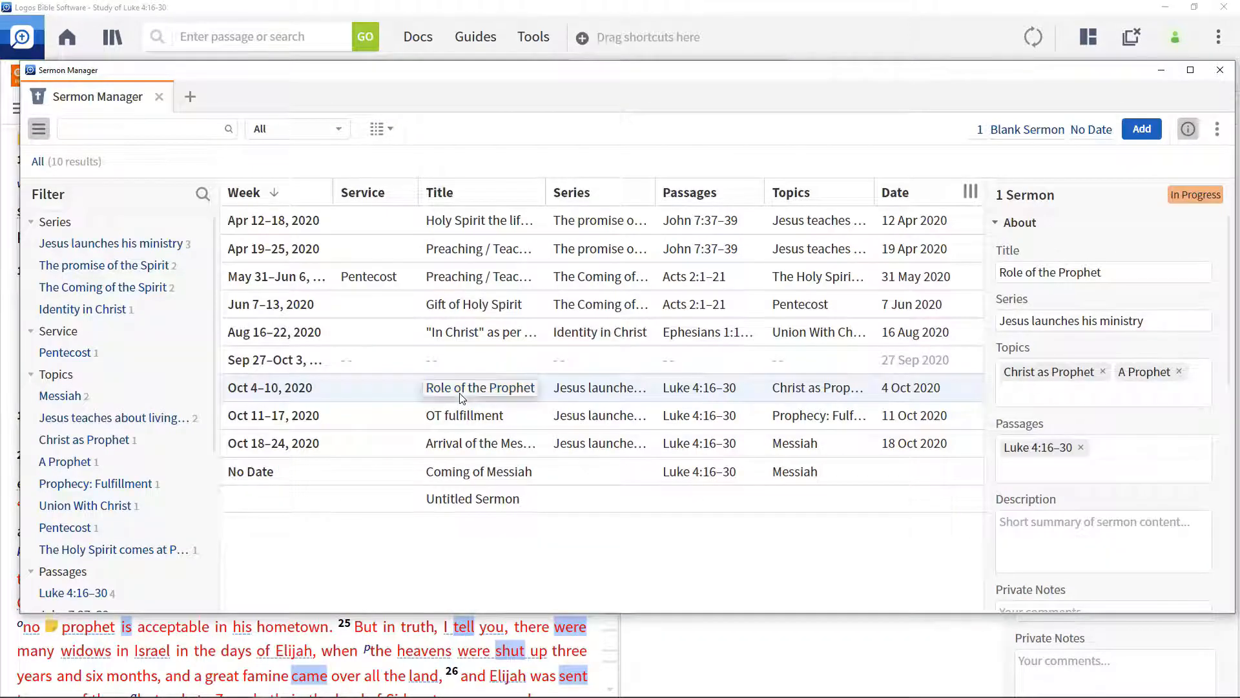
left_click(663, 16)
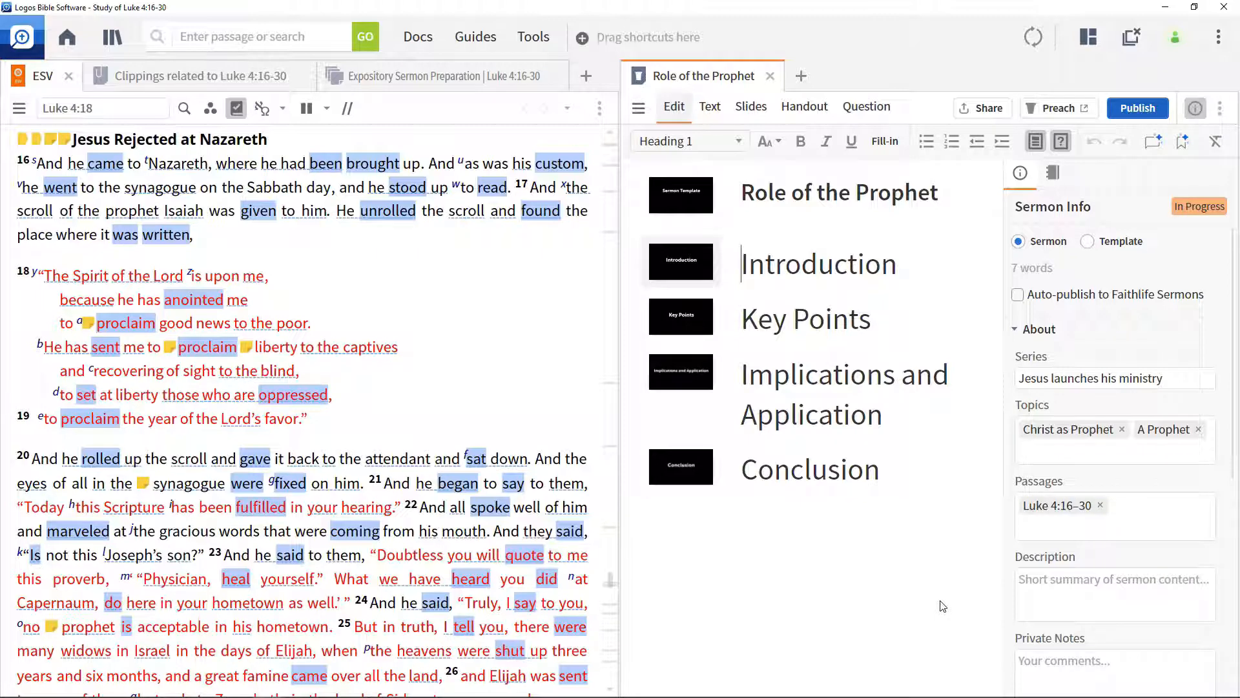
Add "Examples of OT prophets" as a Heading 2 beneath Introduction, followed by a blank line
left_click(1029, 586)
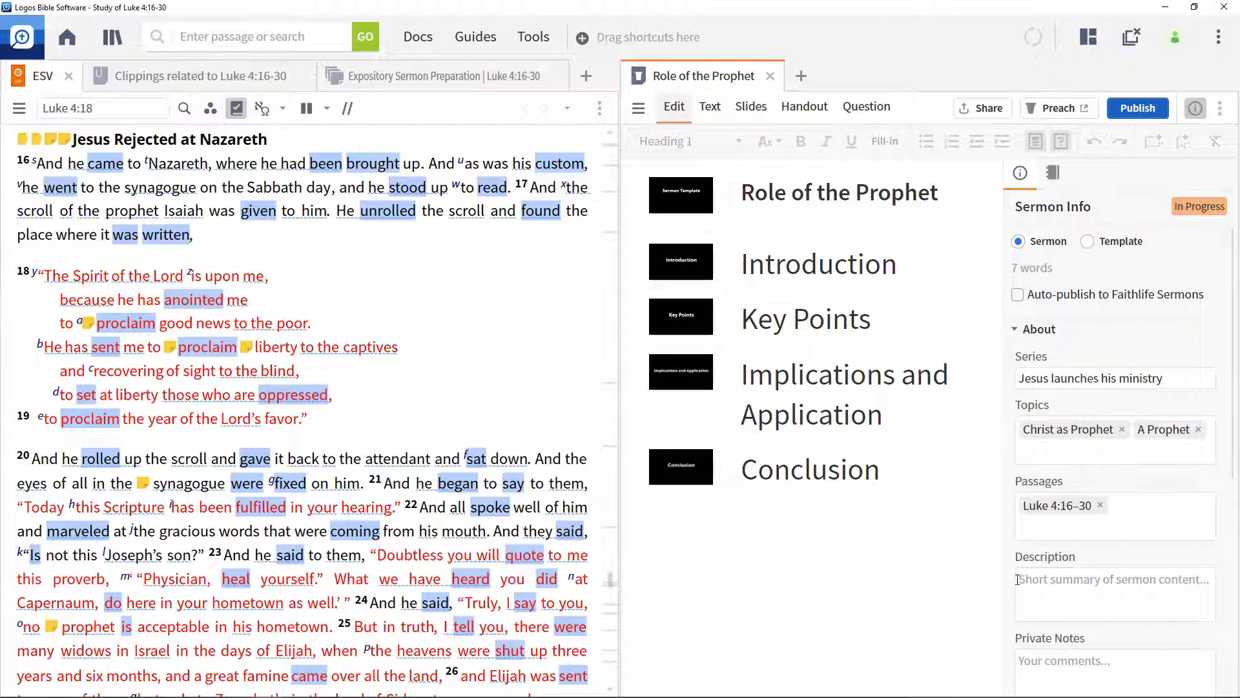
left_click(899, 269)
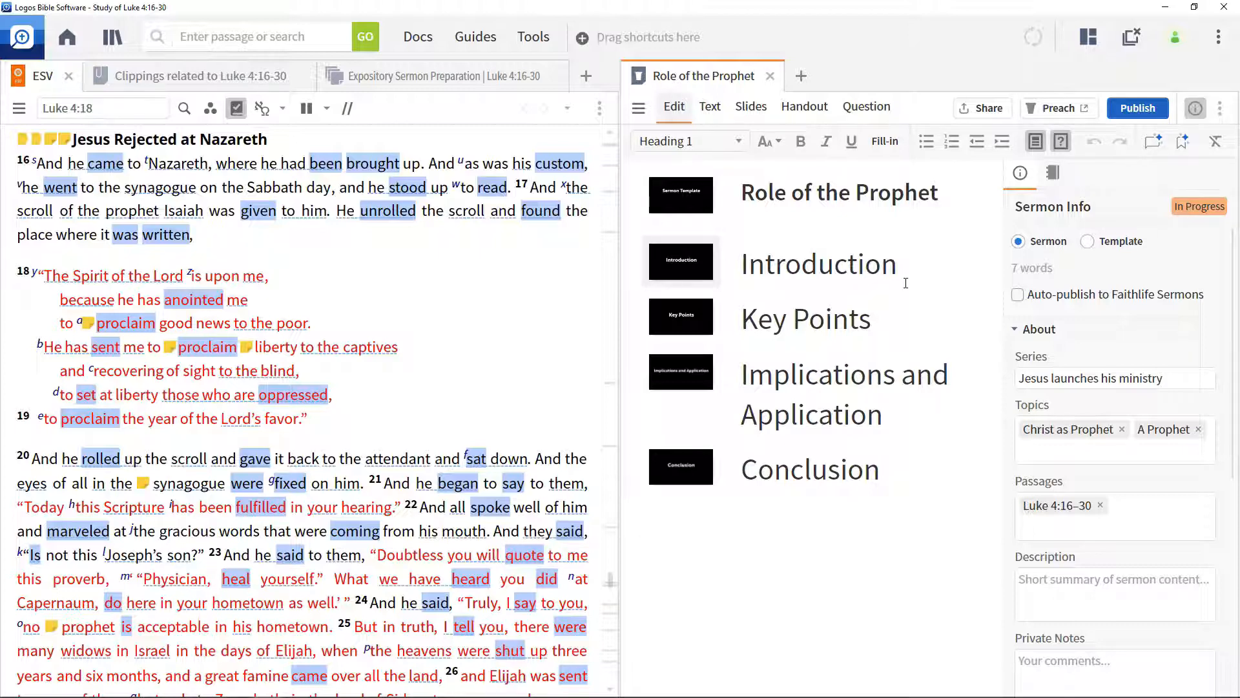
key("Return")
type("Examples of OT prophets")
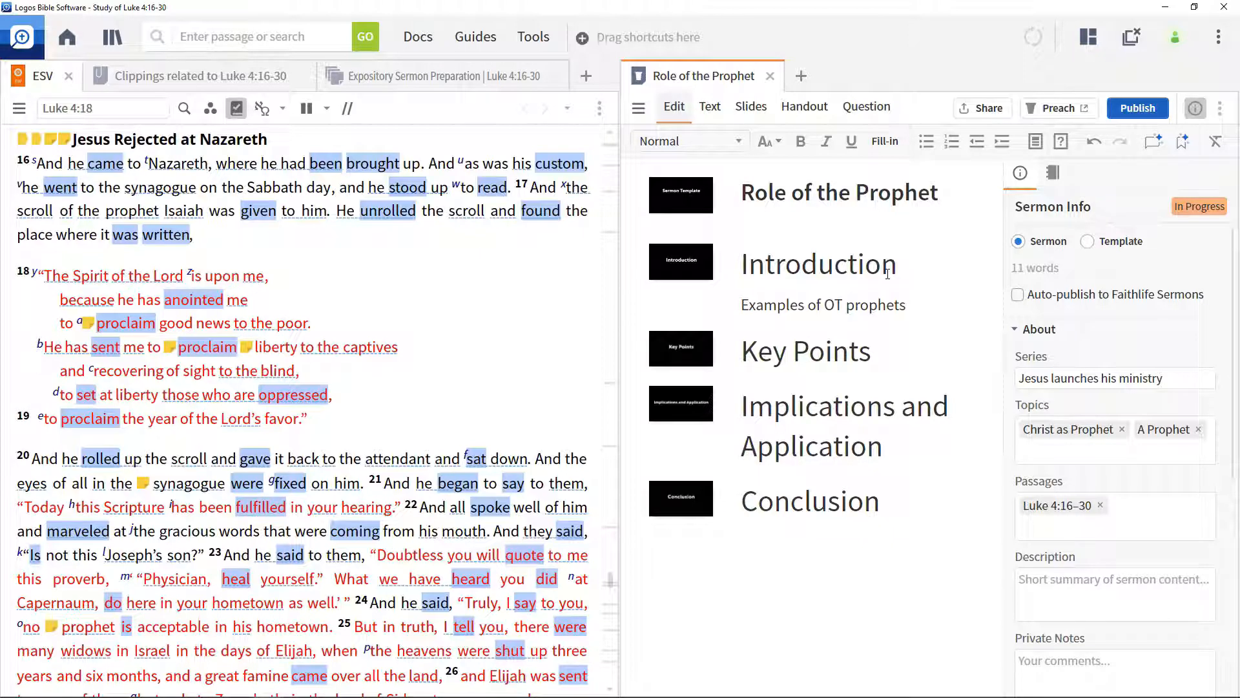
left_click(740, 143)
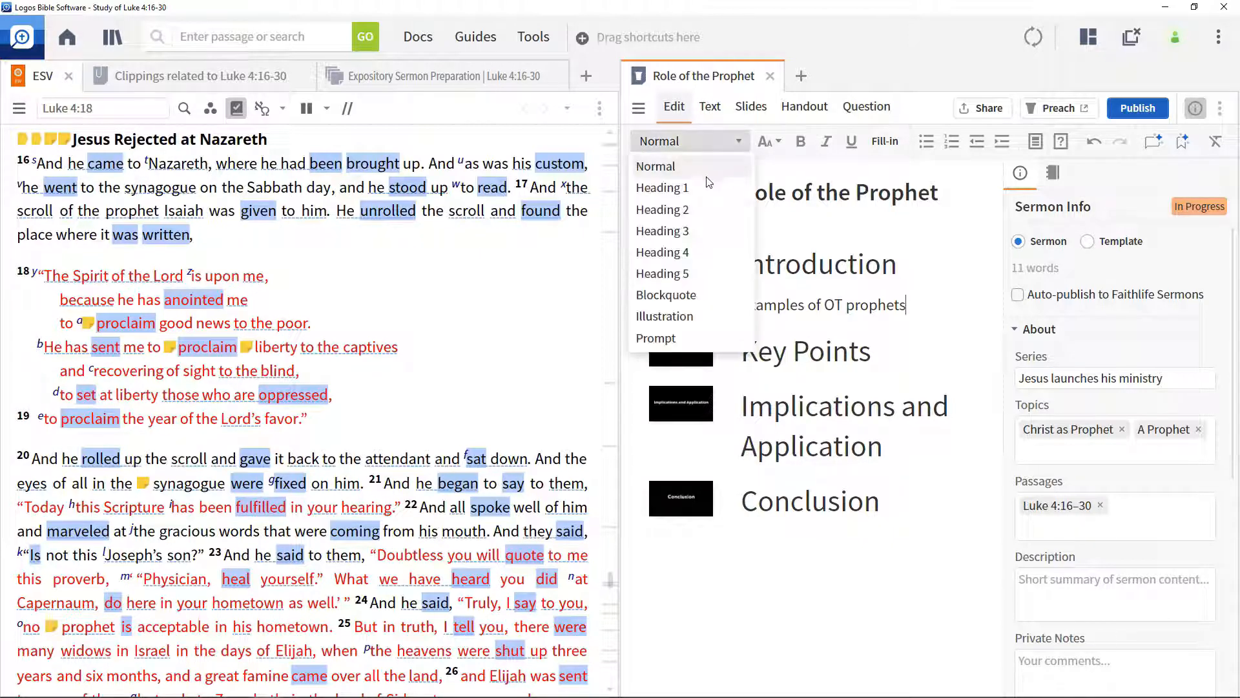
left_click(685, 213)
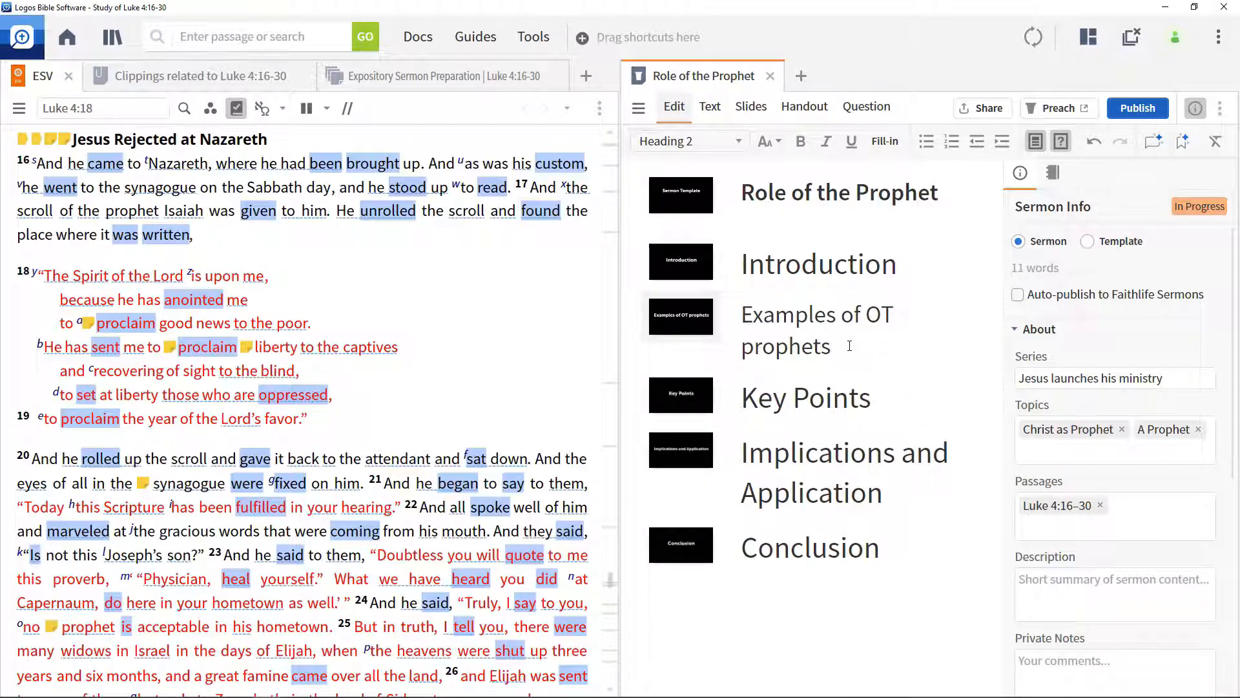
key("Return")
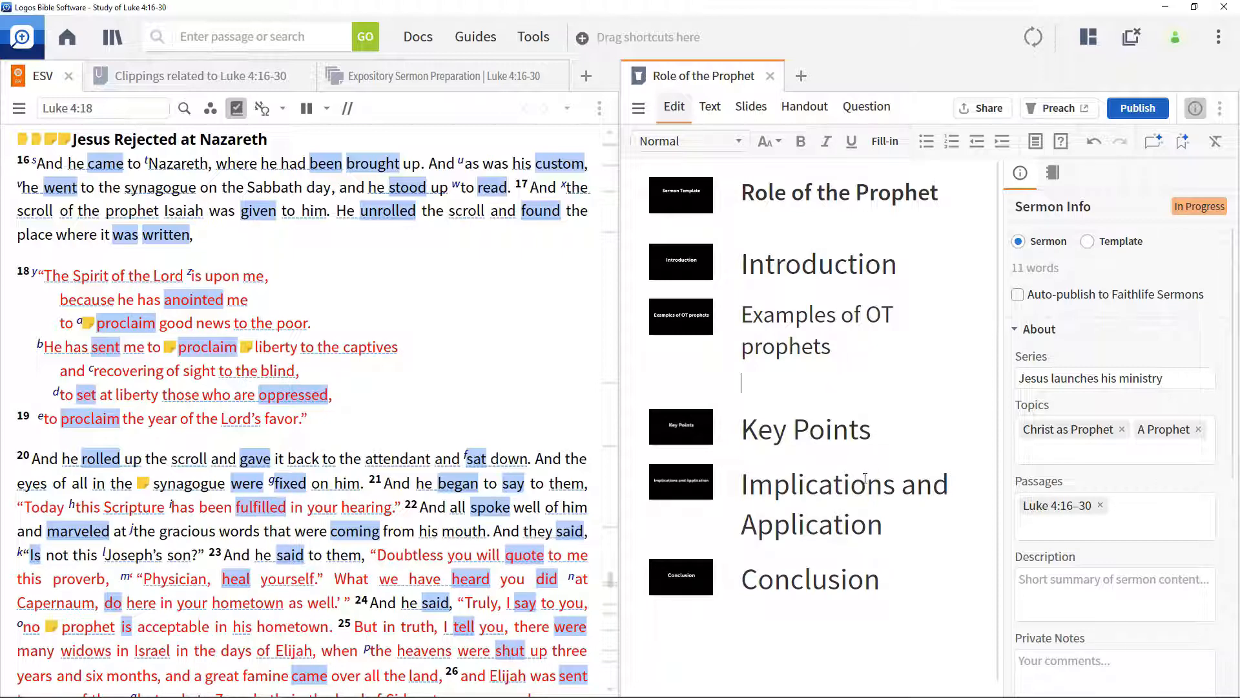
Add "Jesus stands in the line of the prophet Isaiah" as a Heading 2 beneath Key Points
left_click(880, 426)
key("Return")
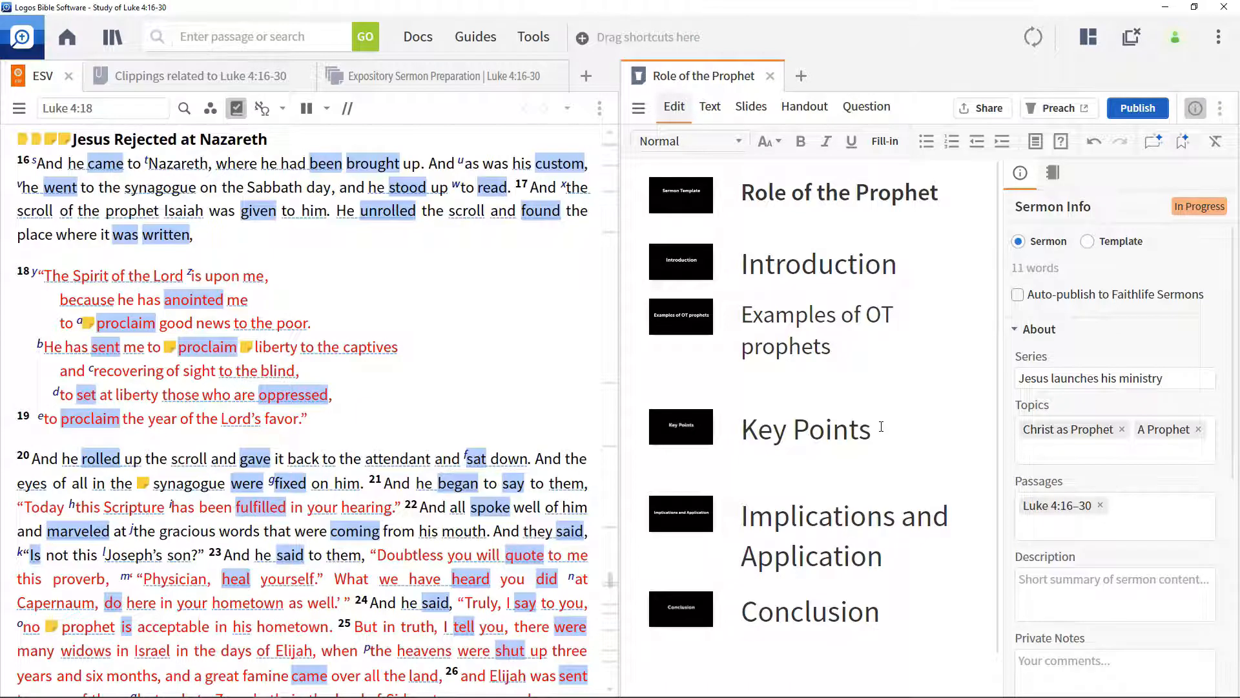
type("Jesus stands in the line of the prophet Isaiah")
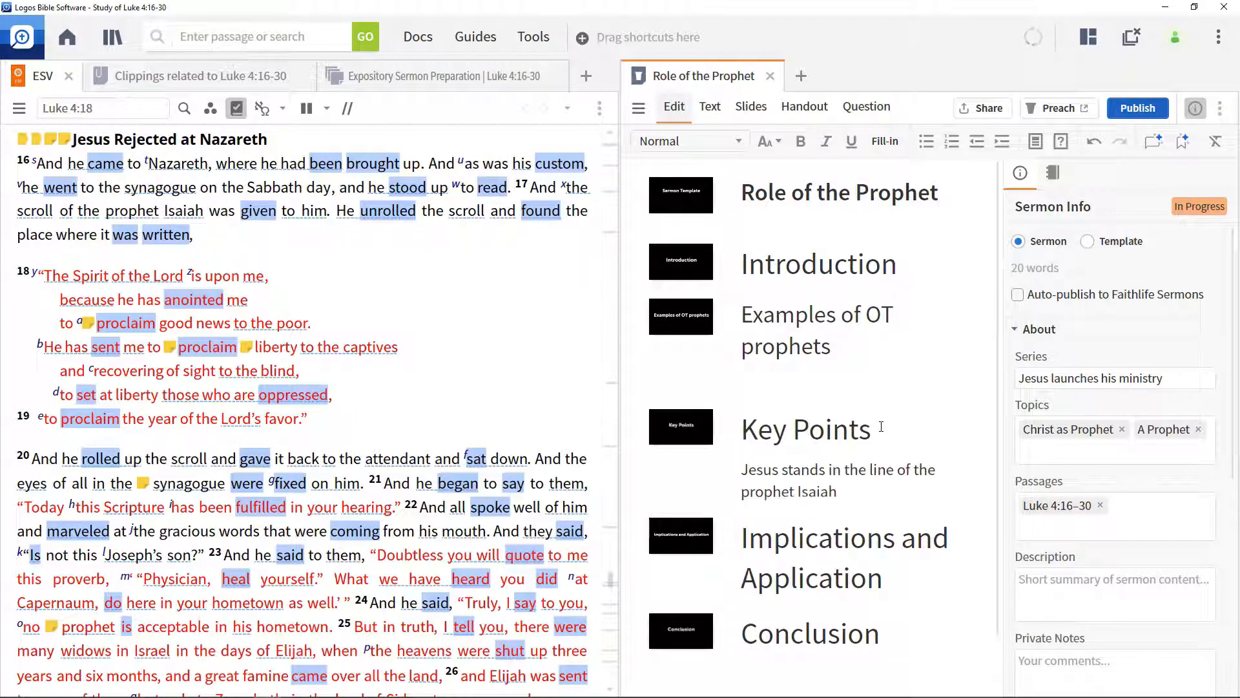
left_click(715, 145)
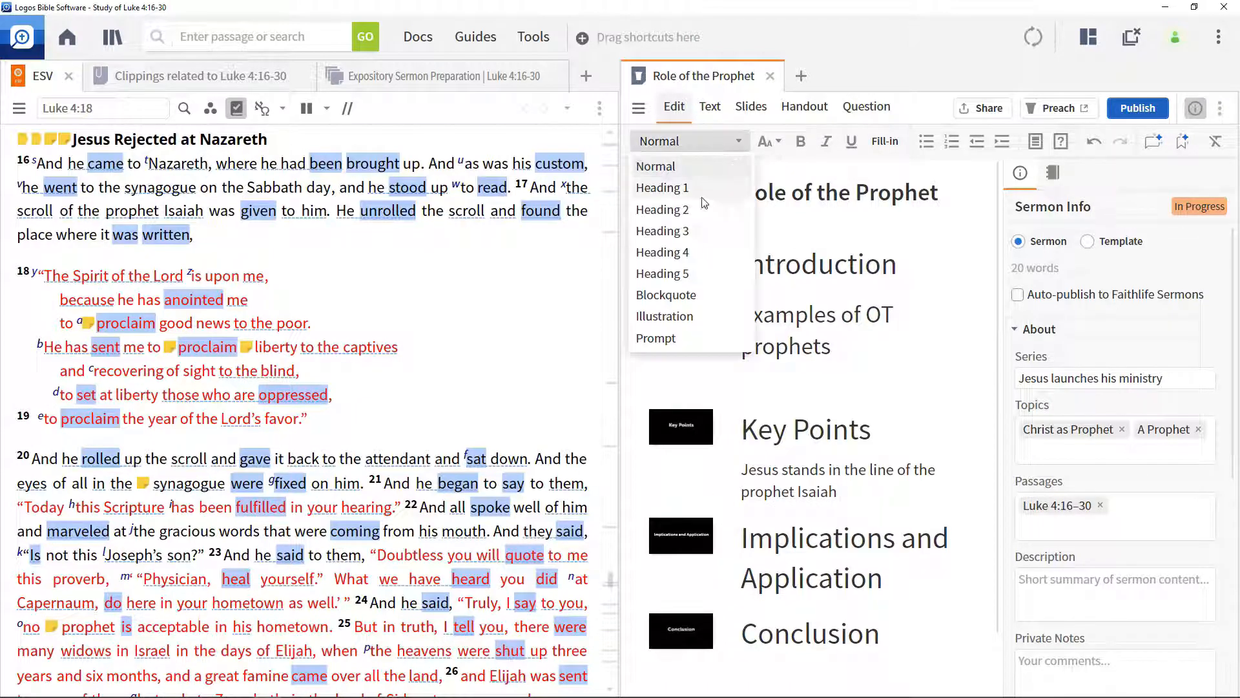
left_click(671, 208)
Add a second Heading 2 under Key Points reading "Verses 18-19 show some of what Jesus taking this role will mean"
key("Return")
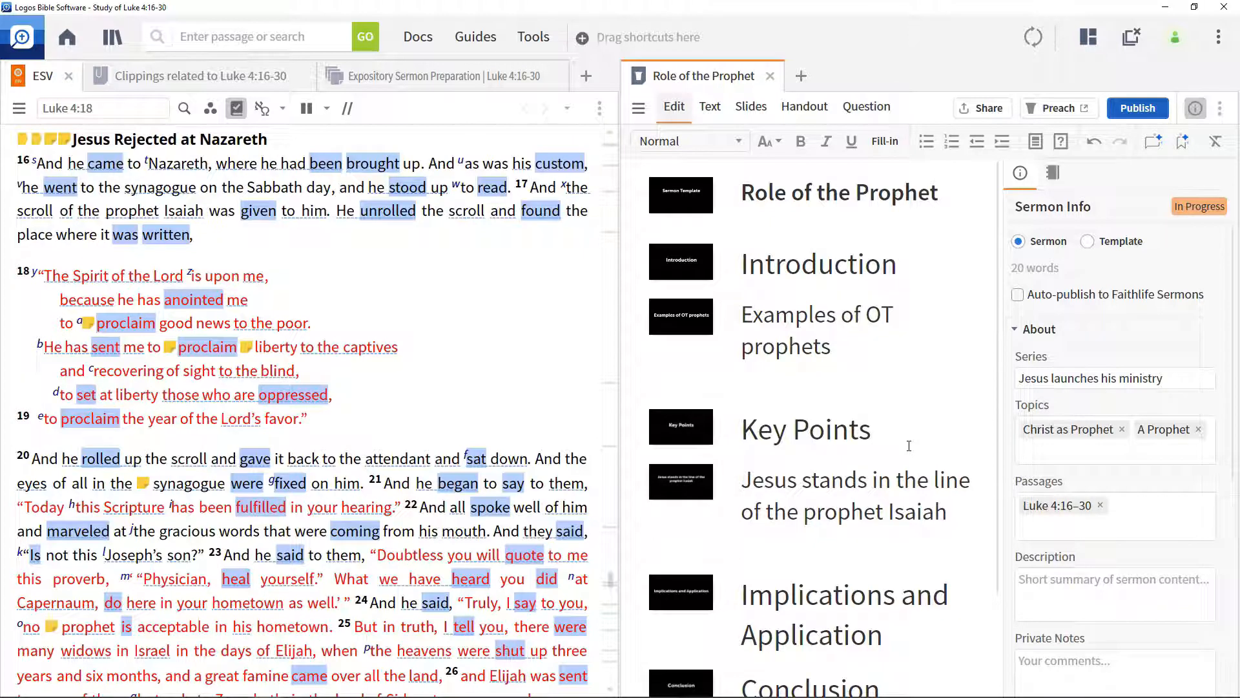
type("Verses 18-19 show some of what Jesus taking this role will mean")
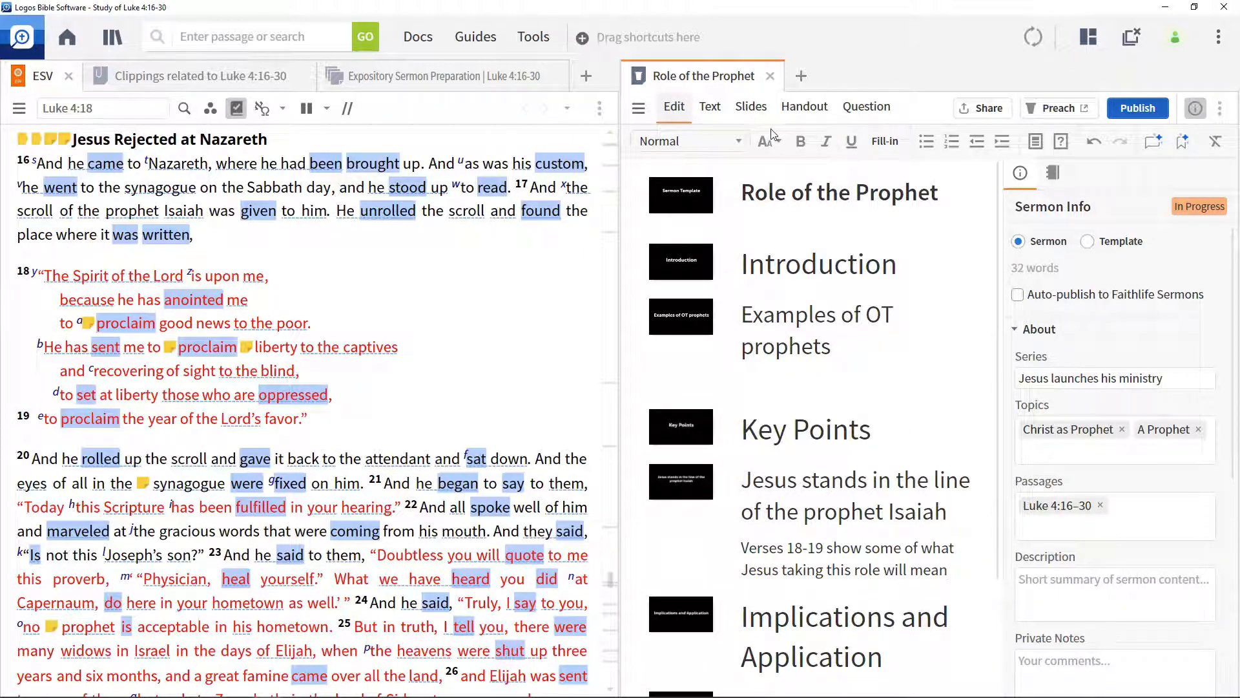
left_click(738, 144)
left_click(714, 210)
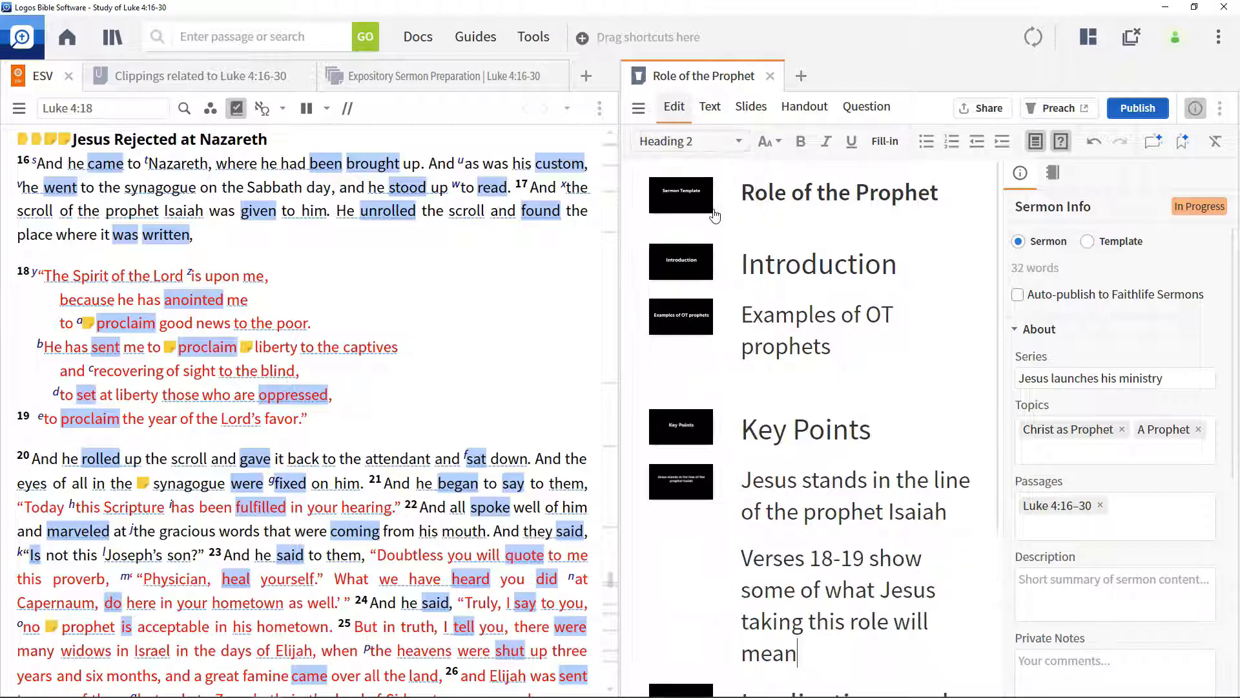
key("Return")
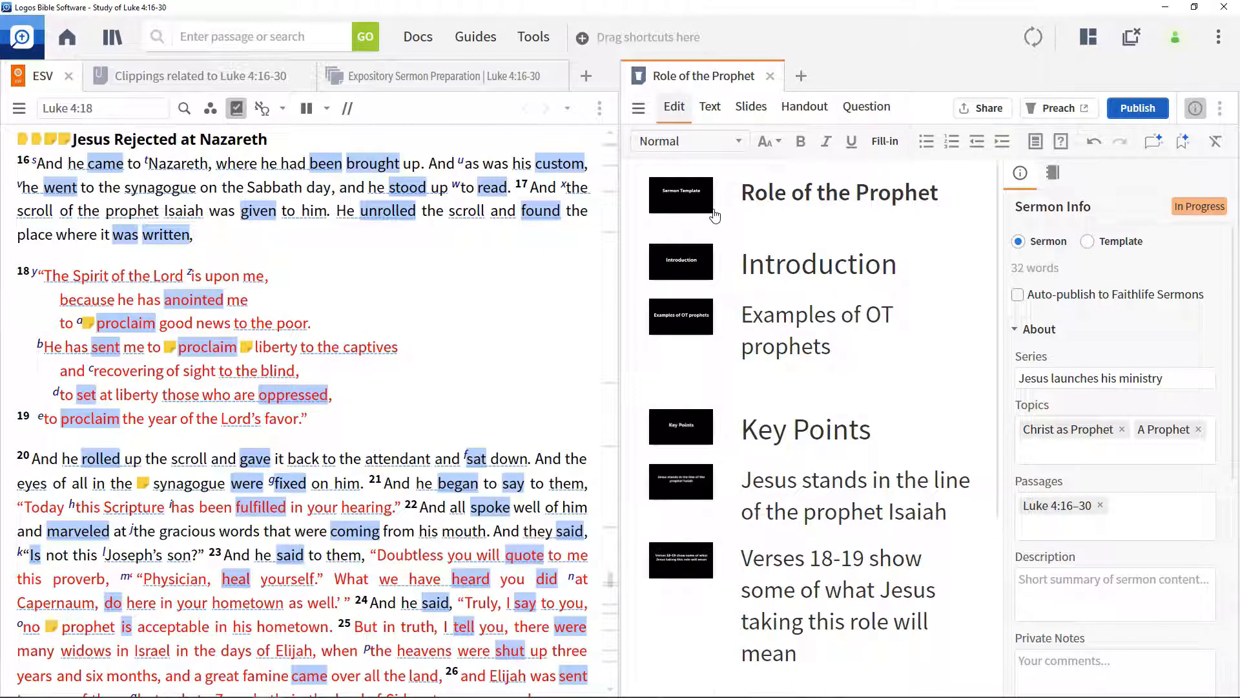
Add "Jesus changes everything" as a Heading 2 beneath Implications and Application
left_click(882, 520)
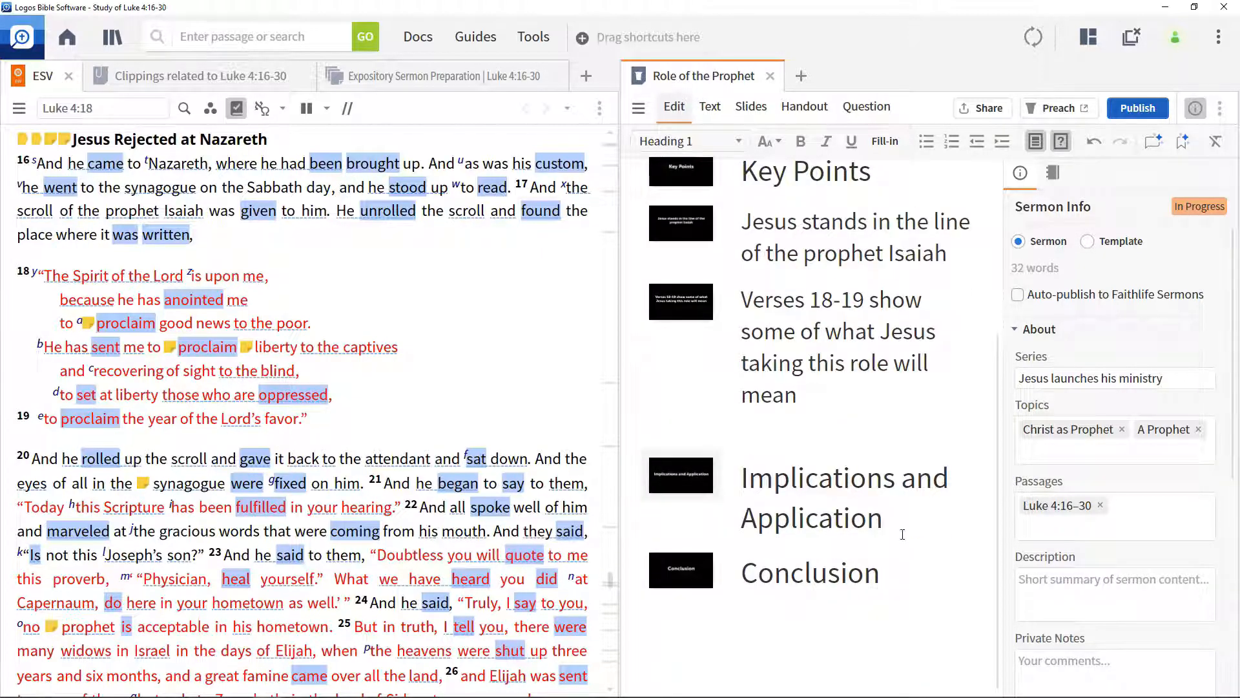
key("Return")
left_click(741, 142)
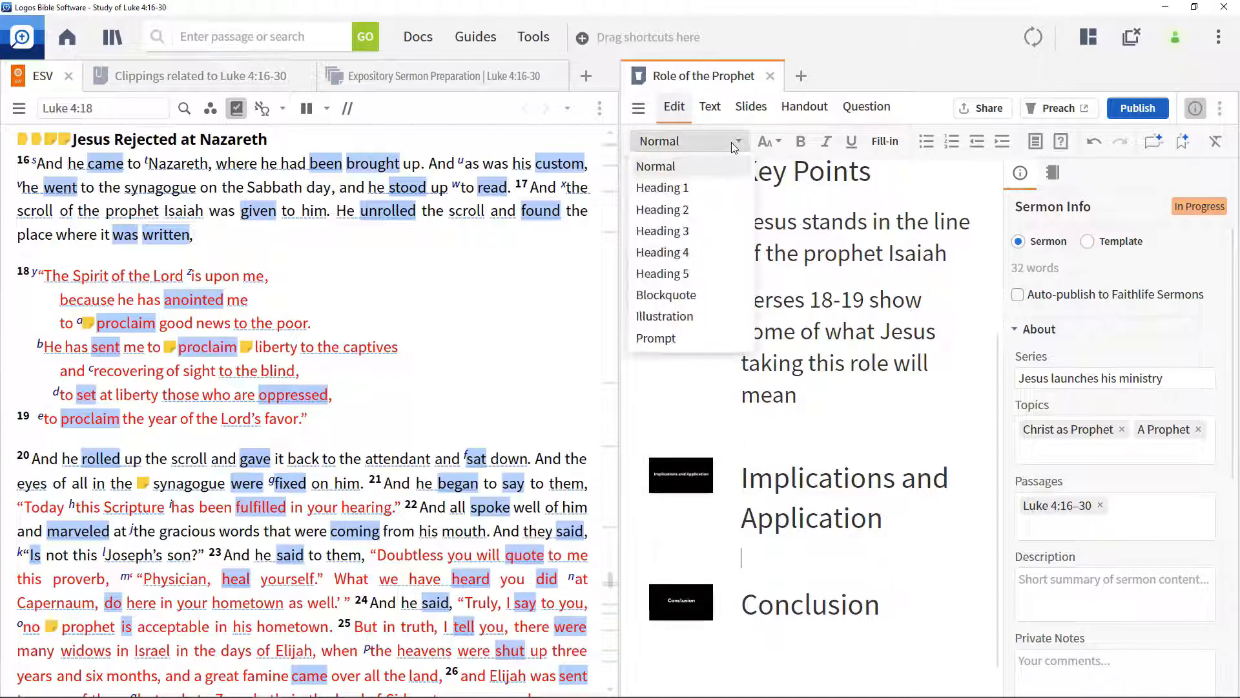
left_click(695, 208)
type("Jesus changes everything")
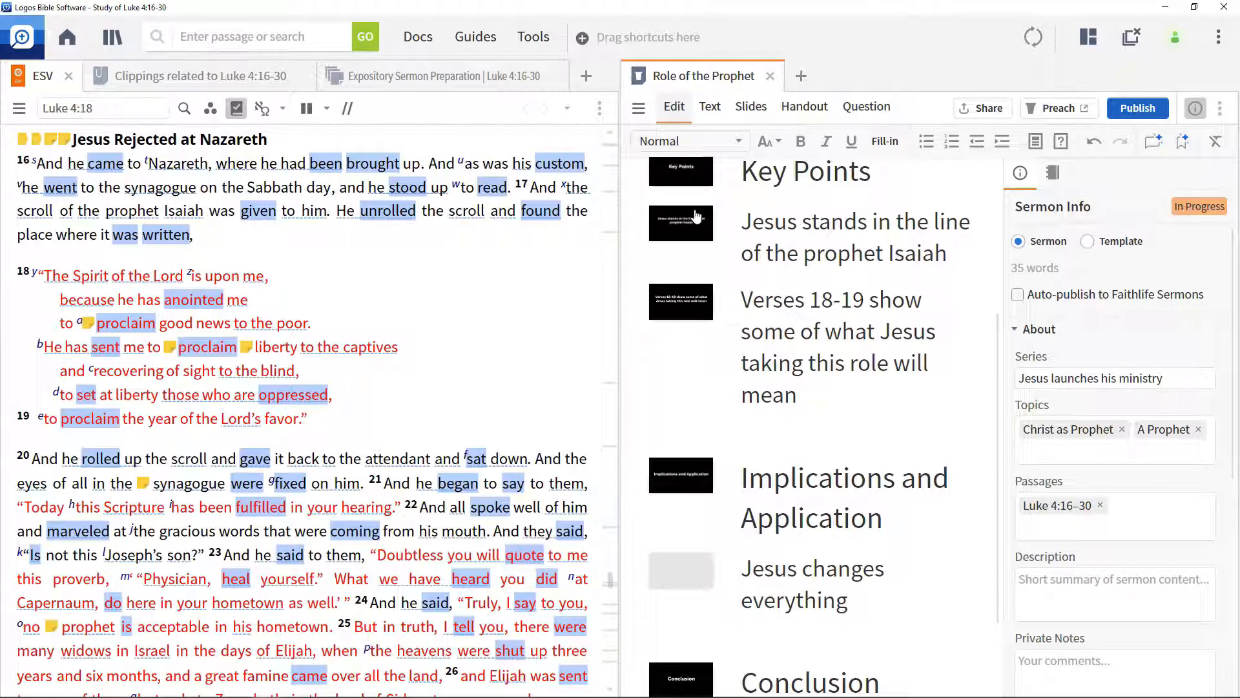
Add "The prophetic ministry of Jesus cannot be ignored" as a Heading 2 beneath "Jesus changes everything", followed by a blank line
type("The prophetic ministry of Jesus cannot be ignored")
left_click(739, 141)
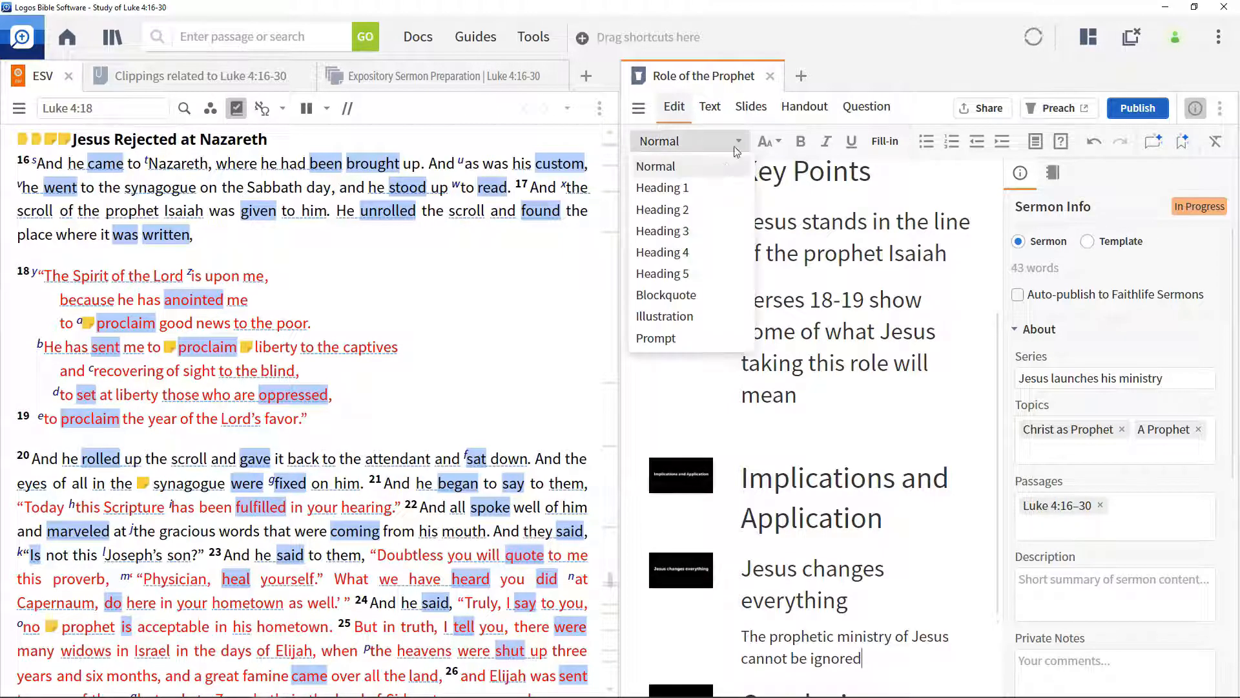
left_click(697, 213)
scroll(803, 381, "down", 3)
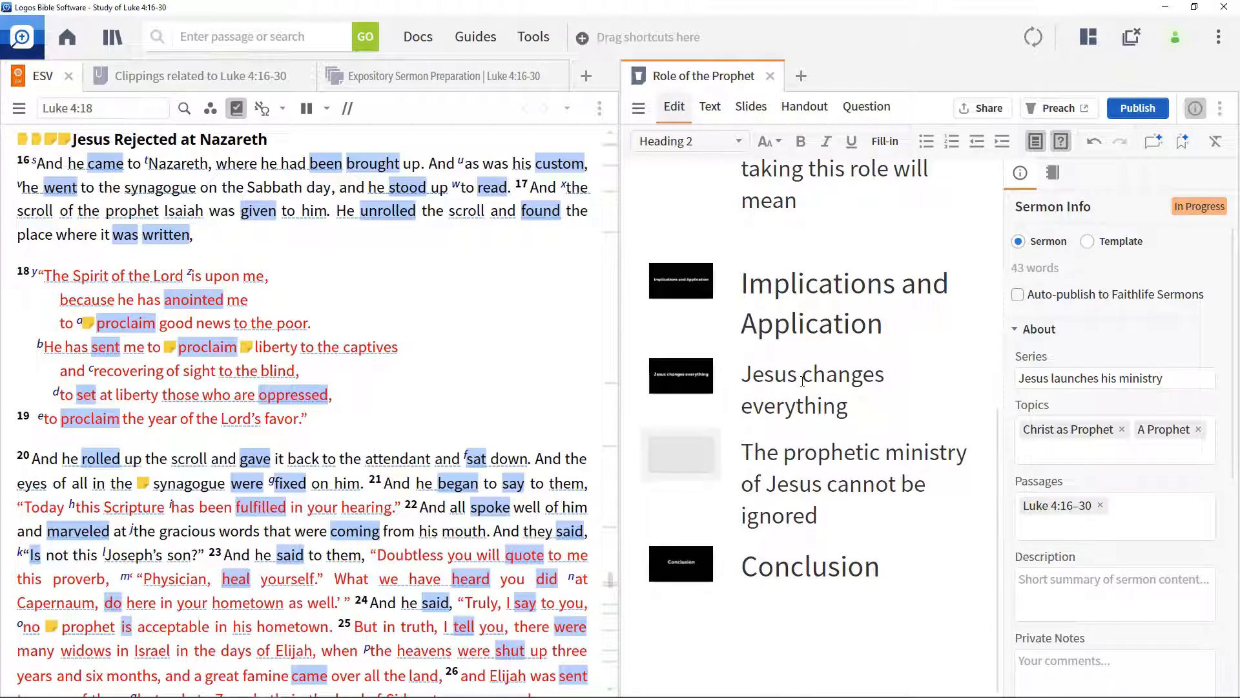
key("Return")
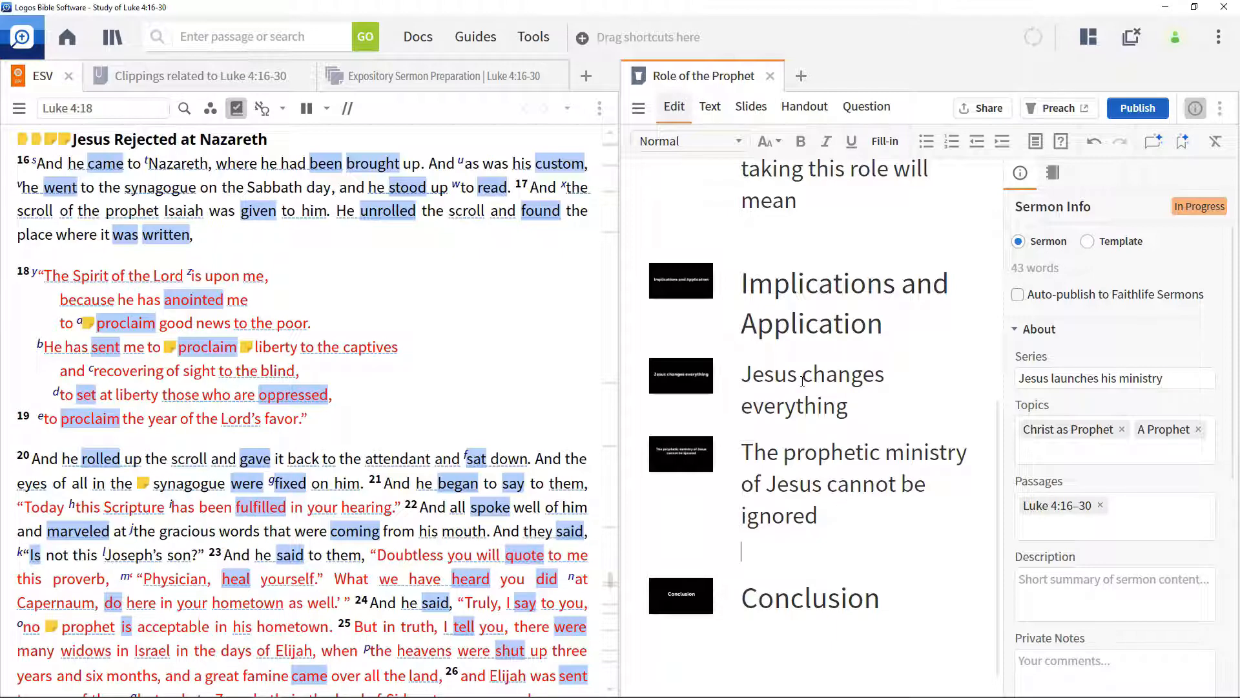
Under Examples of OT prophets, write "The prophets Jesus refers to demonstrate power to provide and heal." and "They demonstrate that God does not only bless his chosen people."
scroll(802, 380, "up", 7)
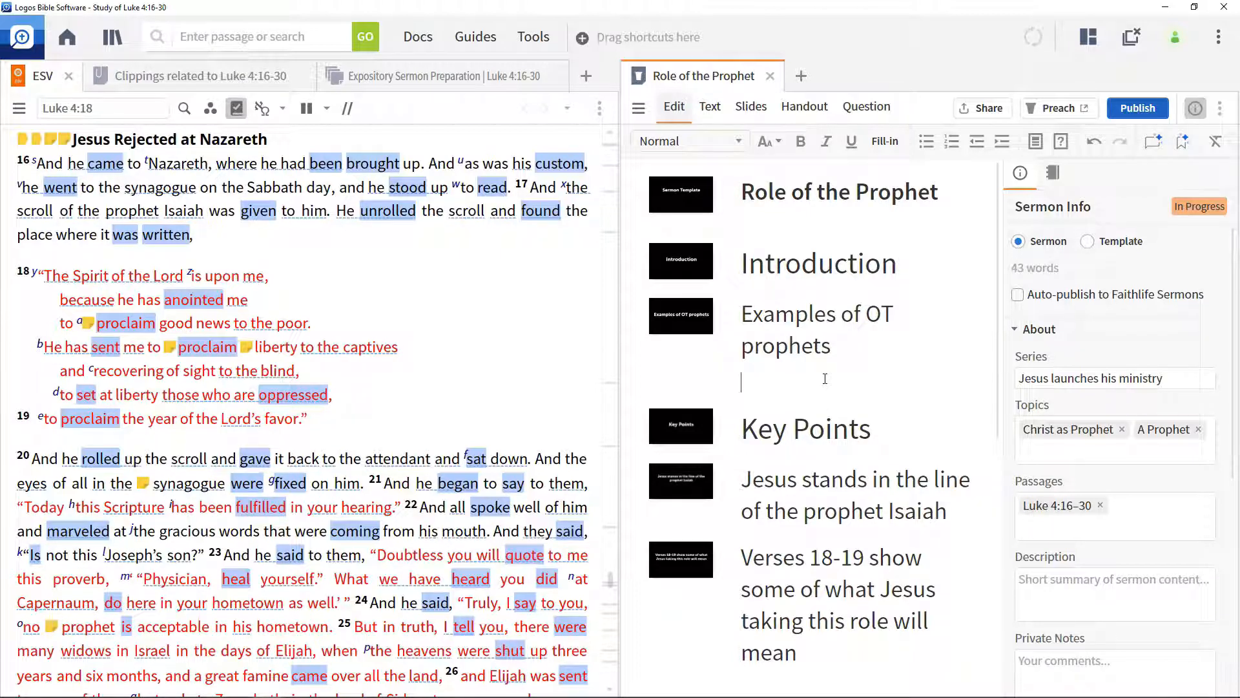
type("The prophets Jesus refers to demonstrate power to provide and heal.")
key("Return")
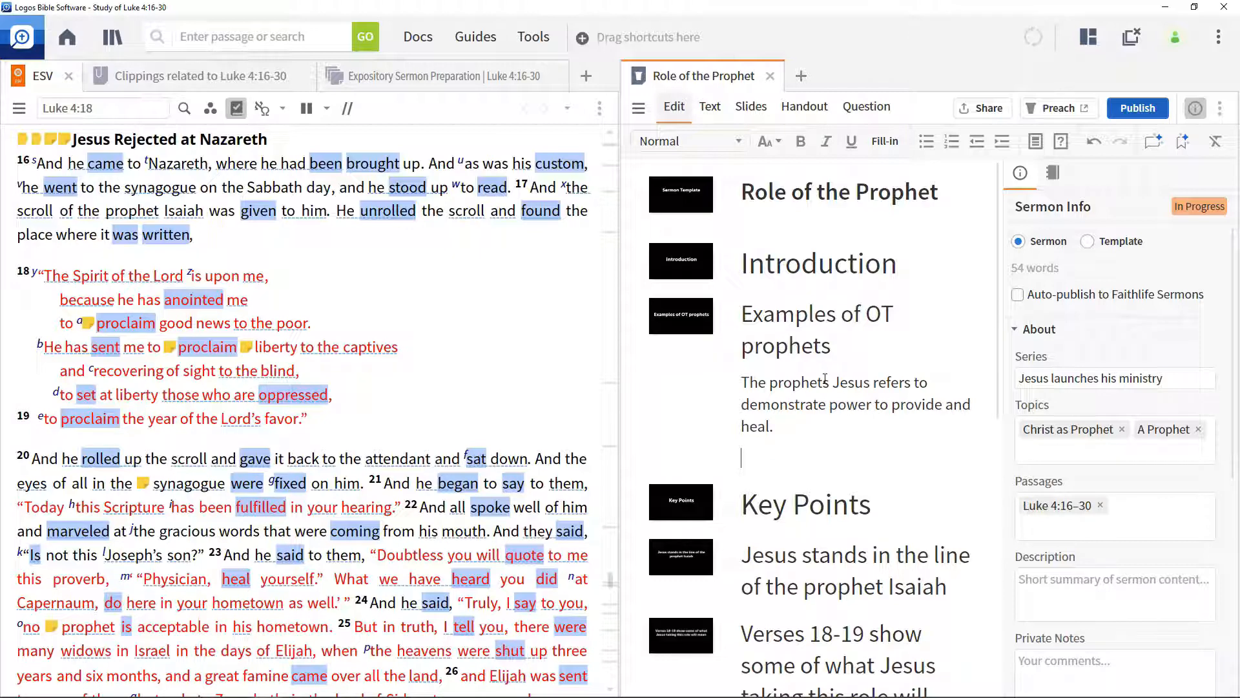
type("They demonstrate that God does not only bless his chosen people.")
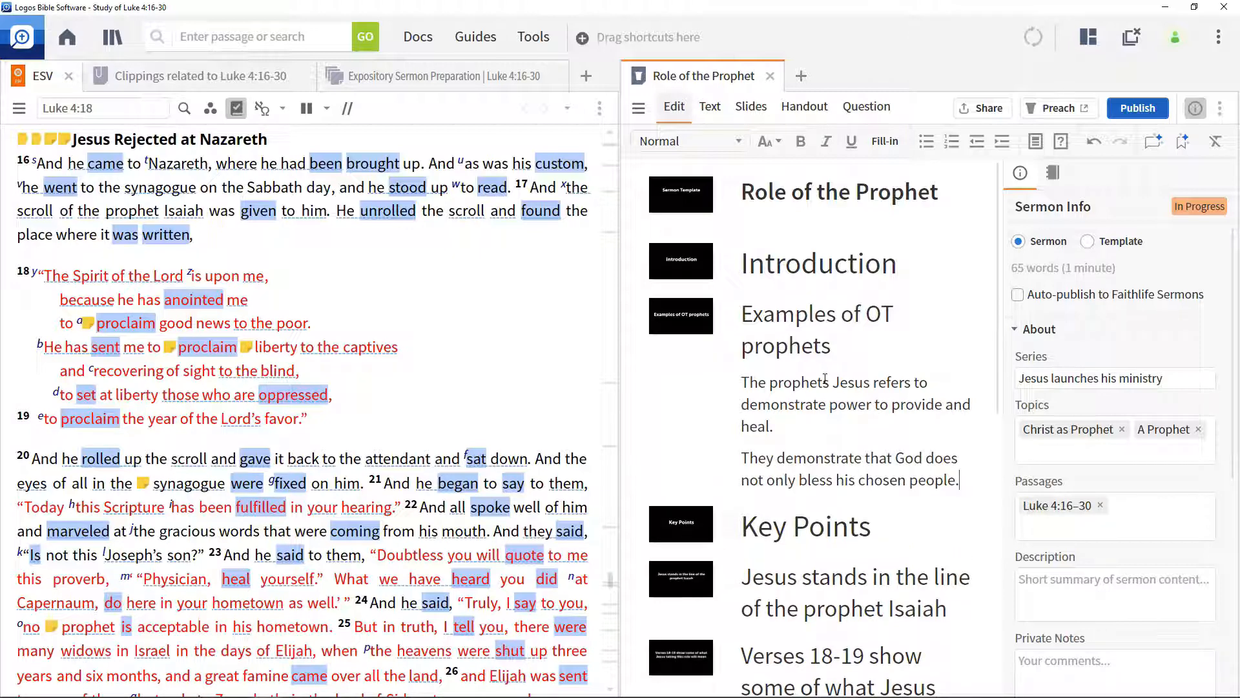
key("Return")
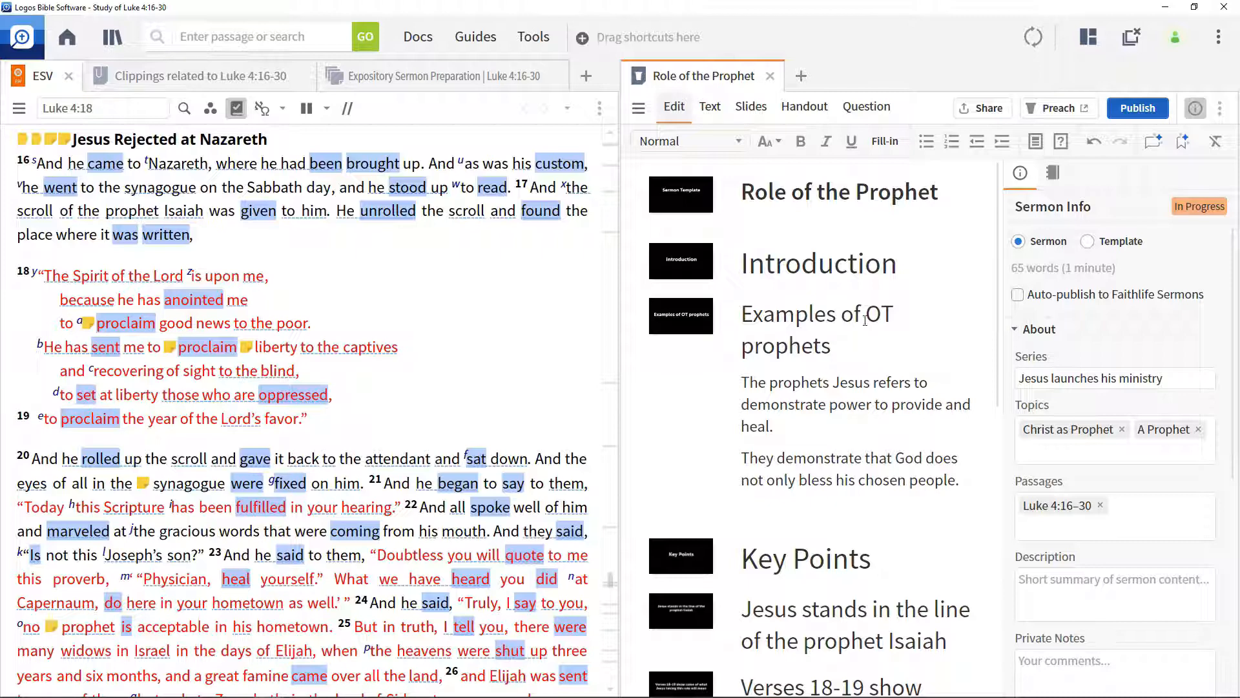
Show the sermon notebook and link the Expository Sermon Preparation notebook to the sermon
left_click(1053, 175)
left_click(1197, 241)
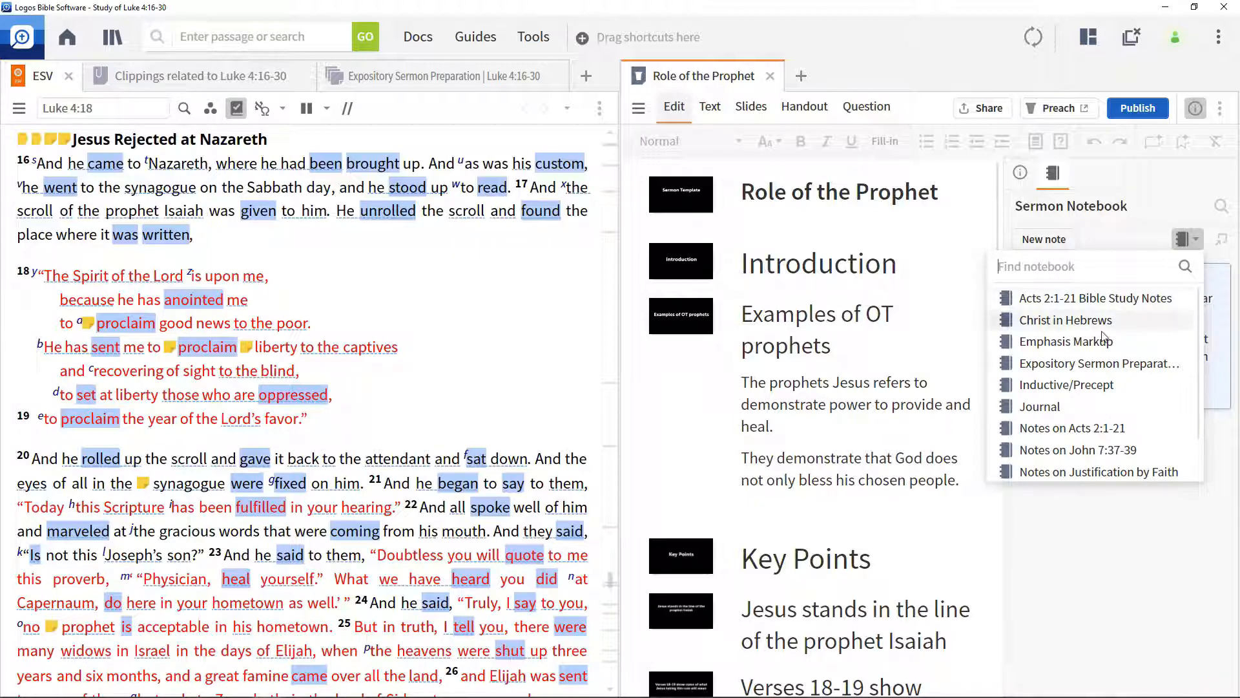
left_click(1090, 364)
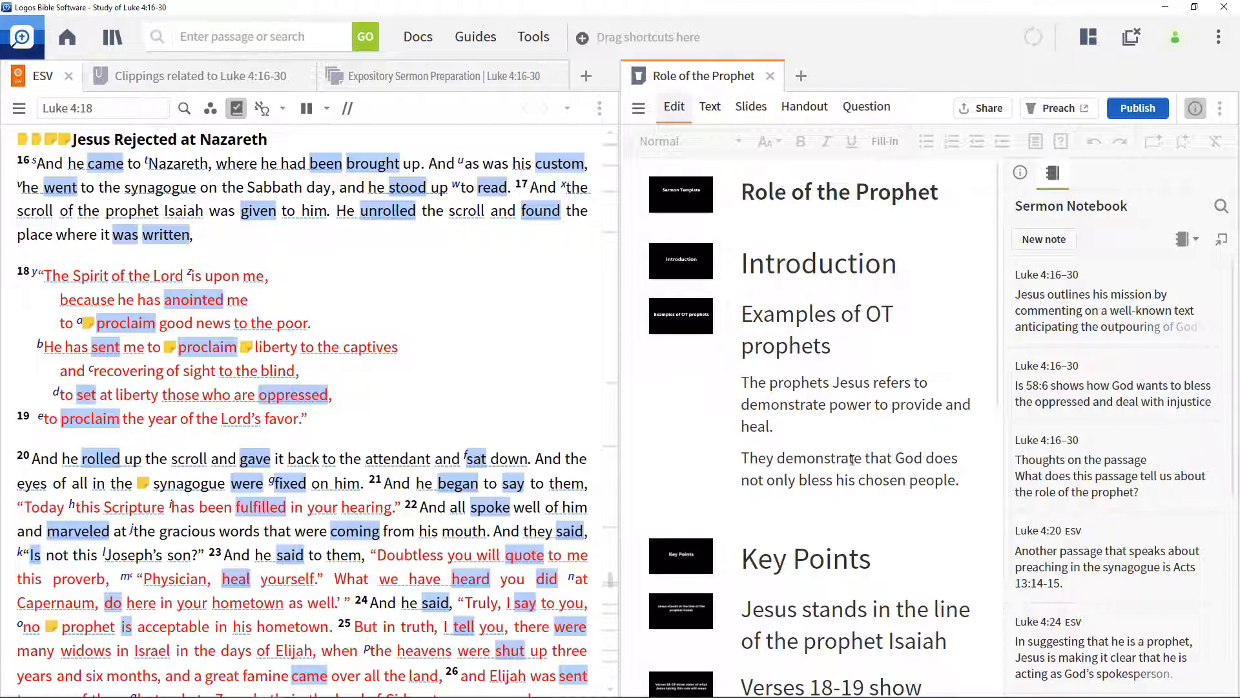
Insert the Luke 4:24 "prophet" note and the Luke 4:18 "proclaim" note ("This word appears 54 times") beneath the "Verses 18-19 show" heading
scroll(852, 460, "down", 1)
scroll(852, 460, "down", 2)
left_click(844, 593)
key("Return")
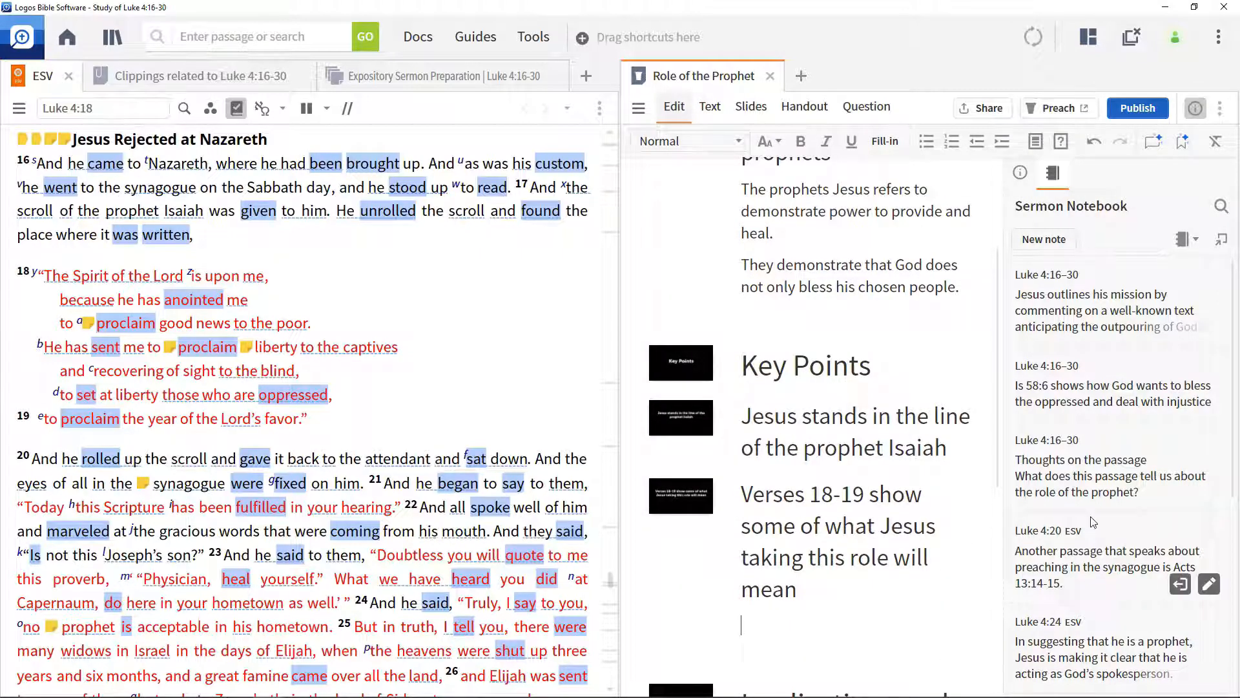
scroll(1163, 601, "down", 1)
left_click(1181, 610)
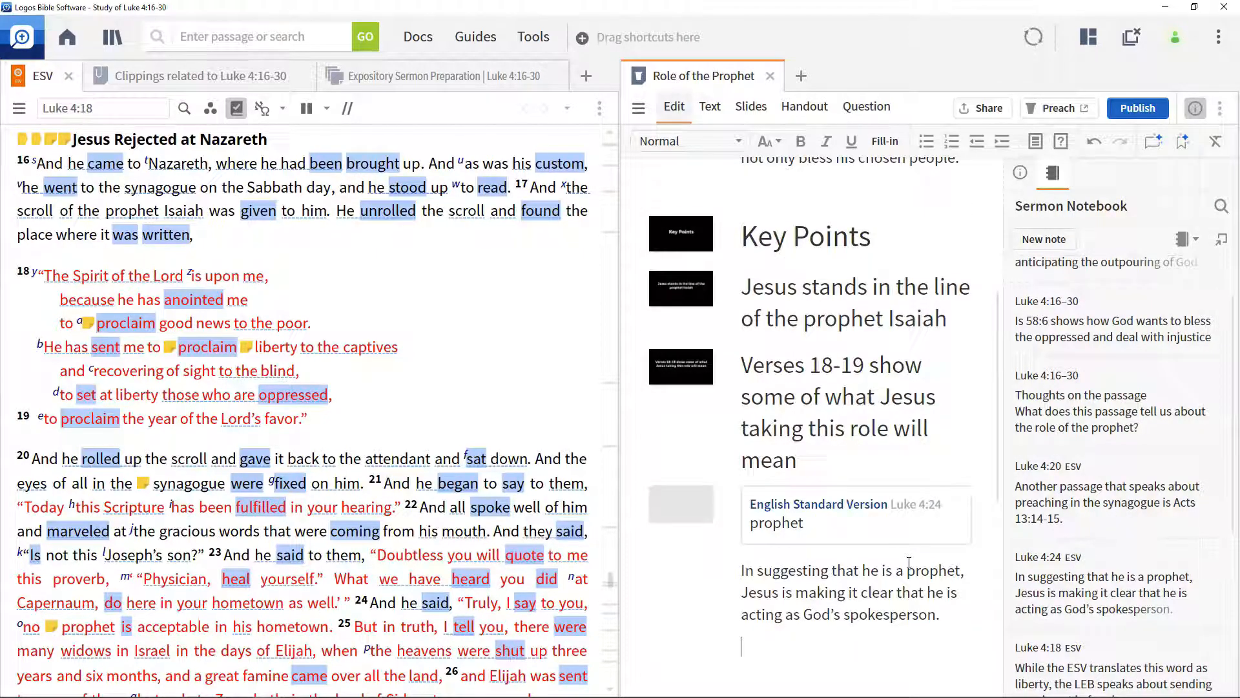
scroll(1185, 594, "down", 5)
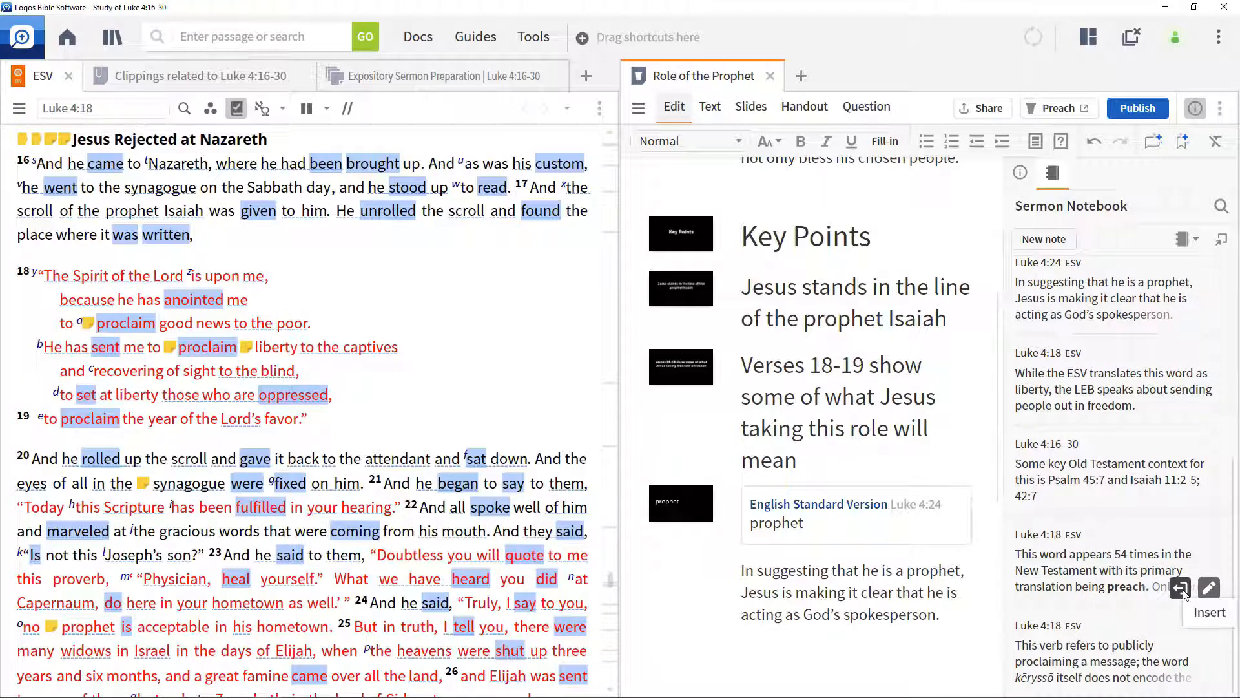
left_click(1185, 595)
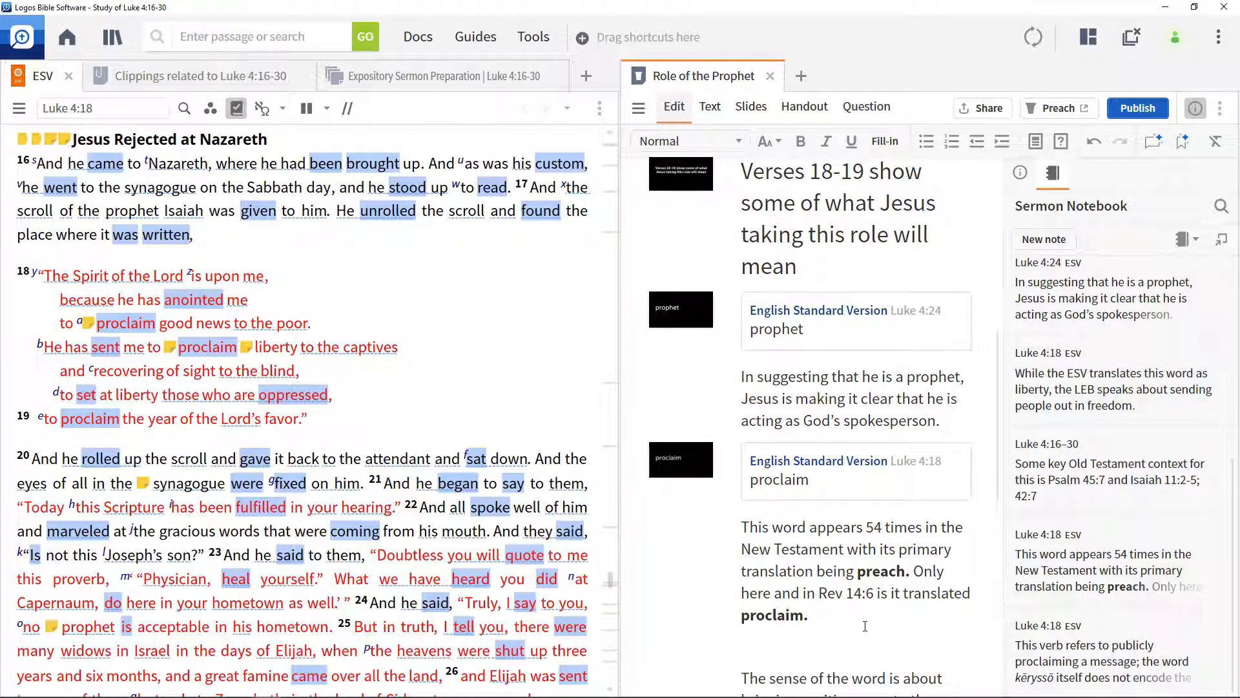
Insert the Luke 4:18 "liberty" note on a new line beneath the "Jesus changes everything" heading
scroll(865, 626, "down", 6)
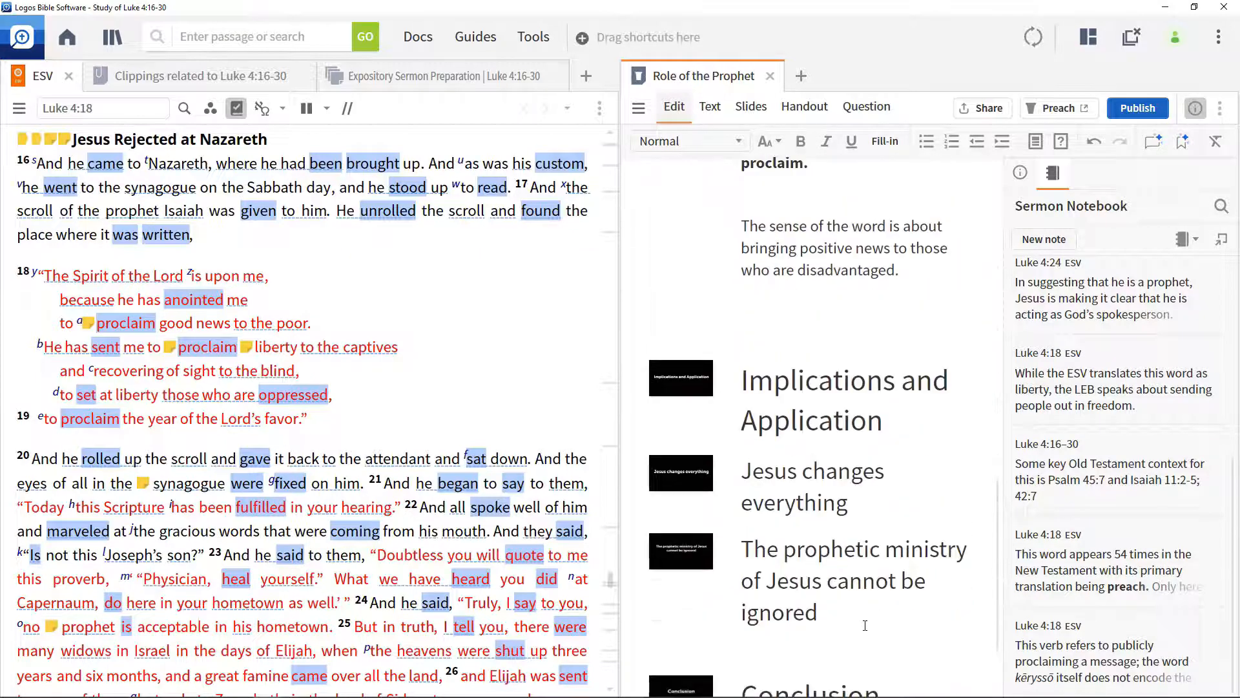
left_click(852, 508)
key("Return")
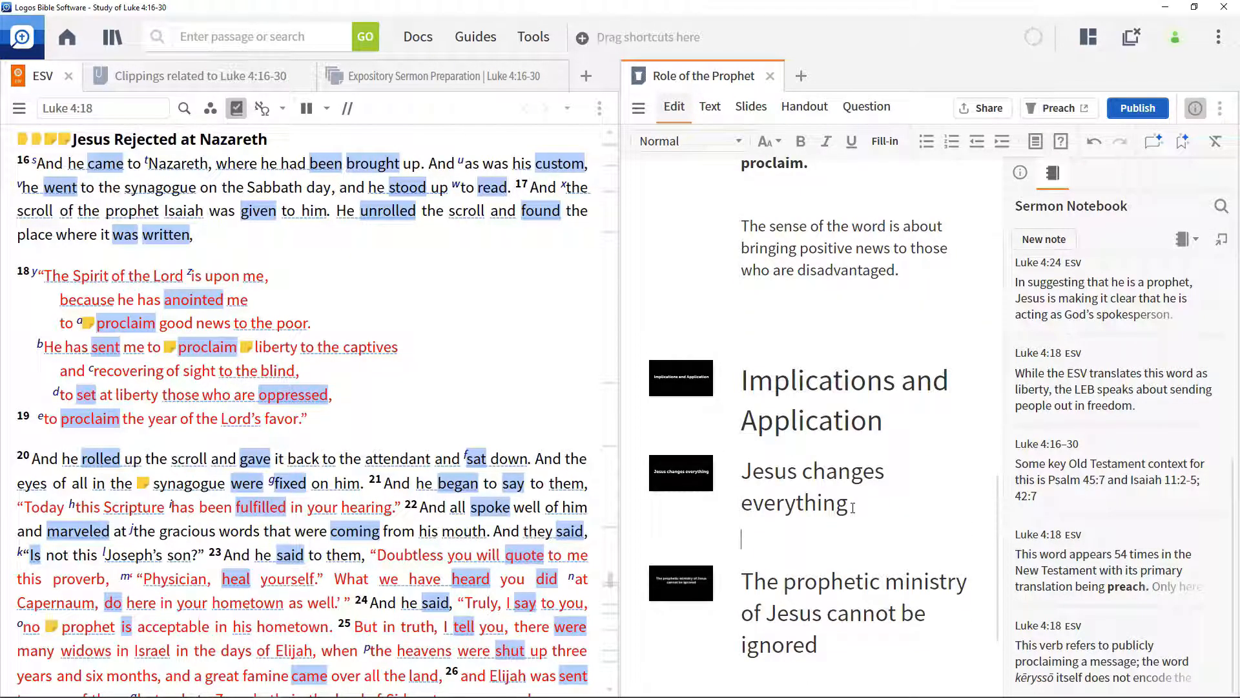
left_click(1179, 407)
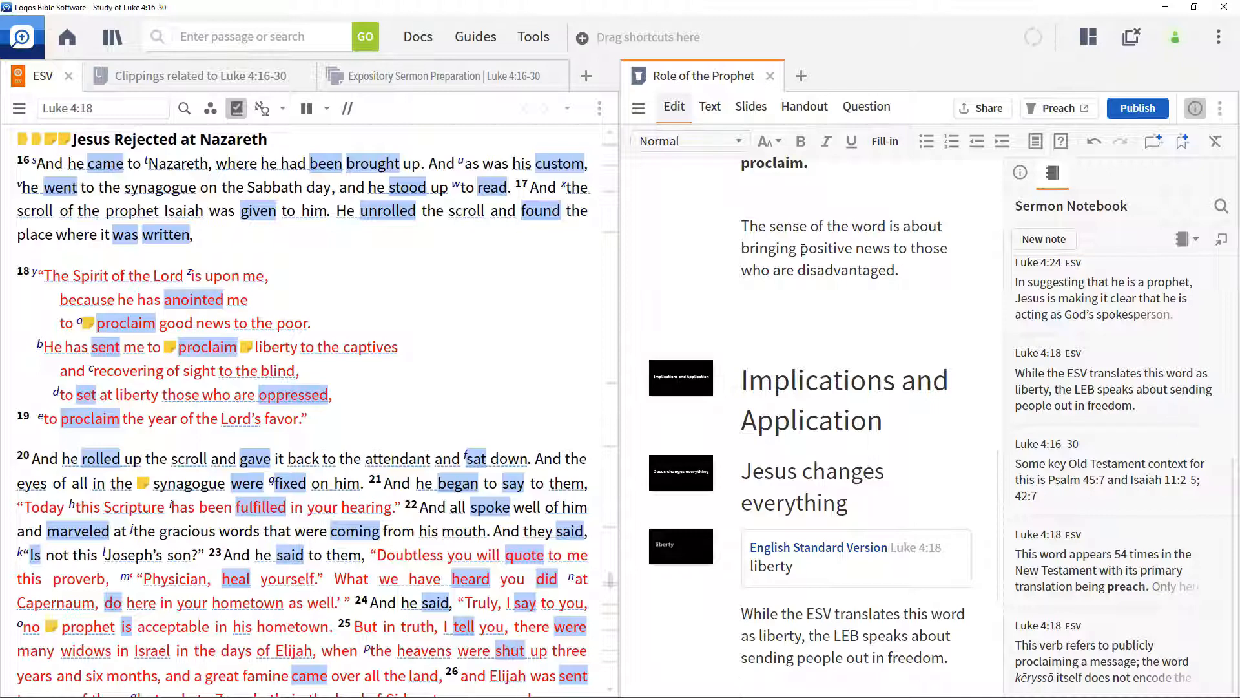
Make the words "positive news" bold in the paragraph about the sense of the word proclaim
left_click_drag(803, 250, 890, 257)
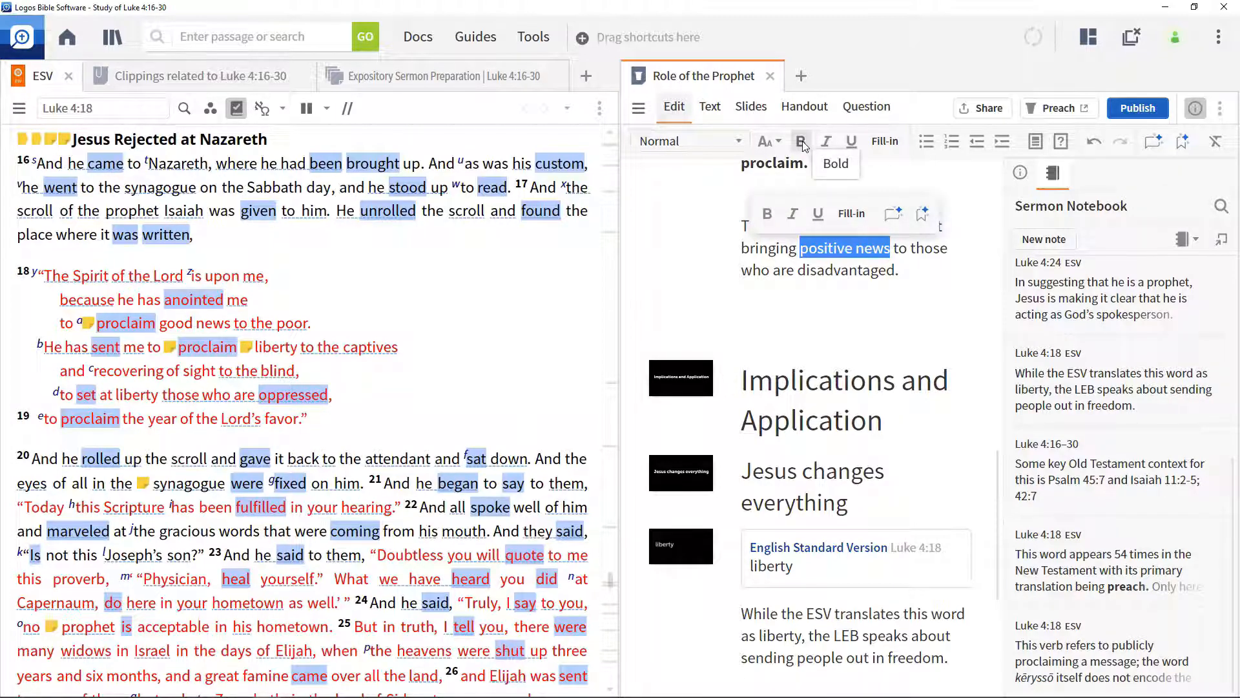
left_click(767, 221)
left_click(848, 305)
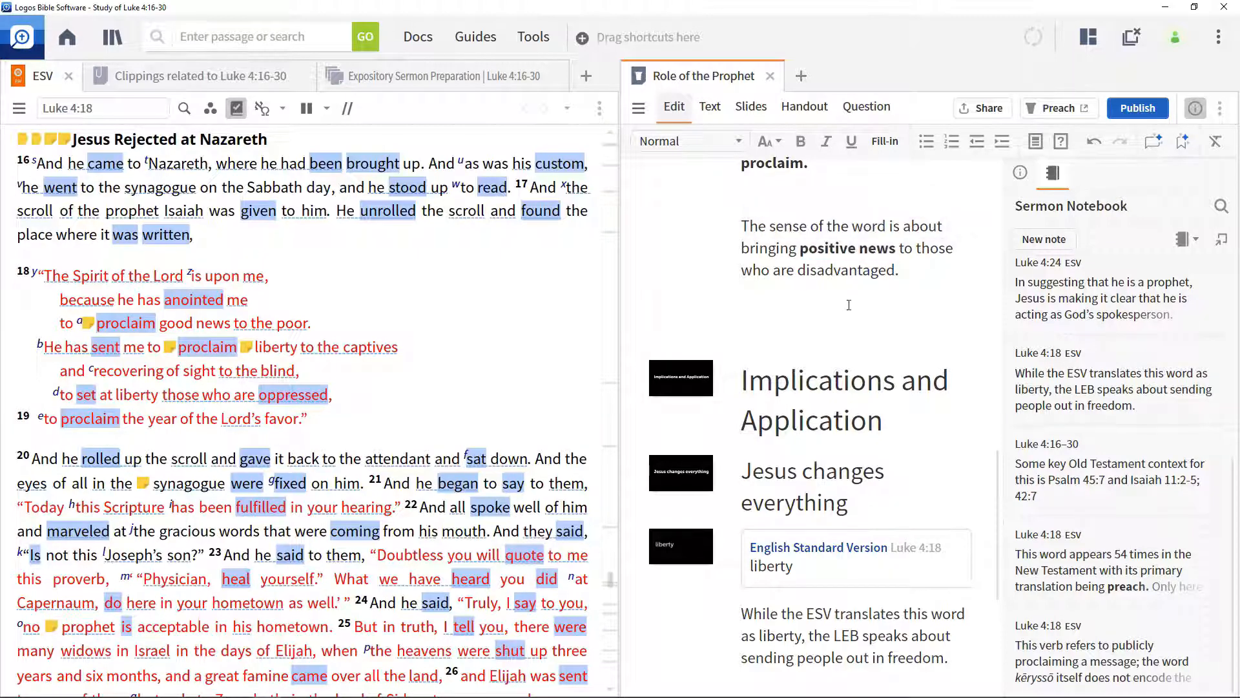
Set the "While the ESV translates this word as liberty" paragraph to green text and font size L
scroll(849, 305, "down", 2)
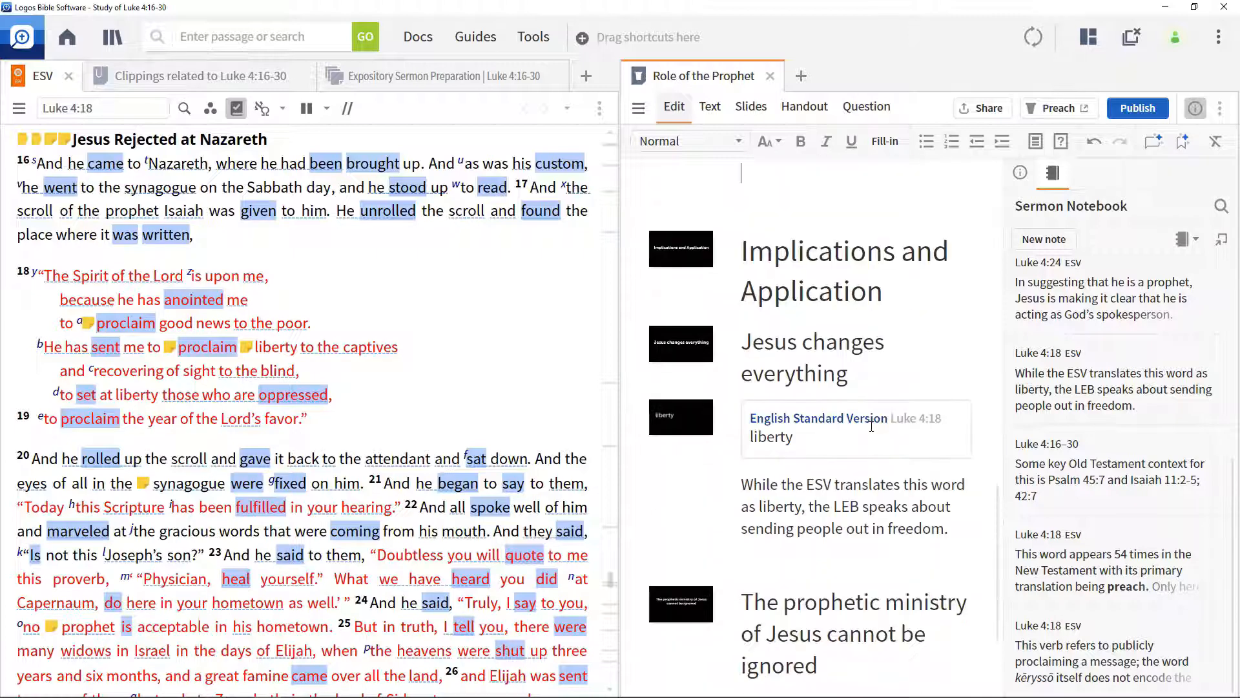
triple_click(846, 506)
left_click(780, 144)
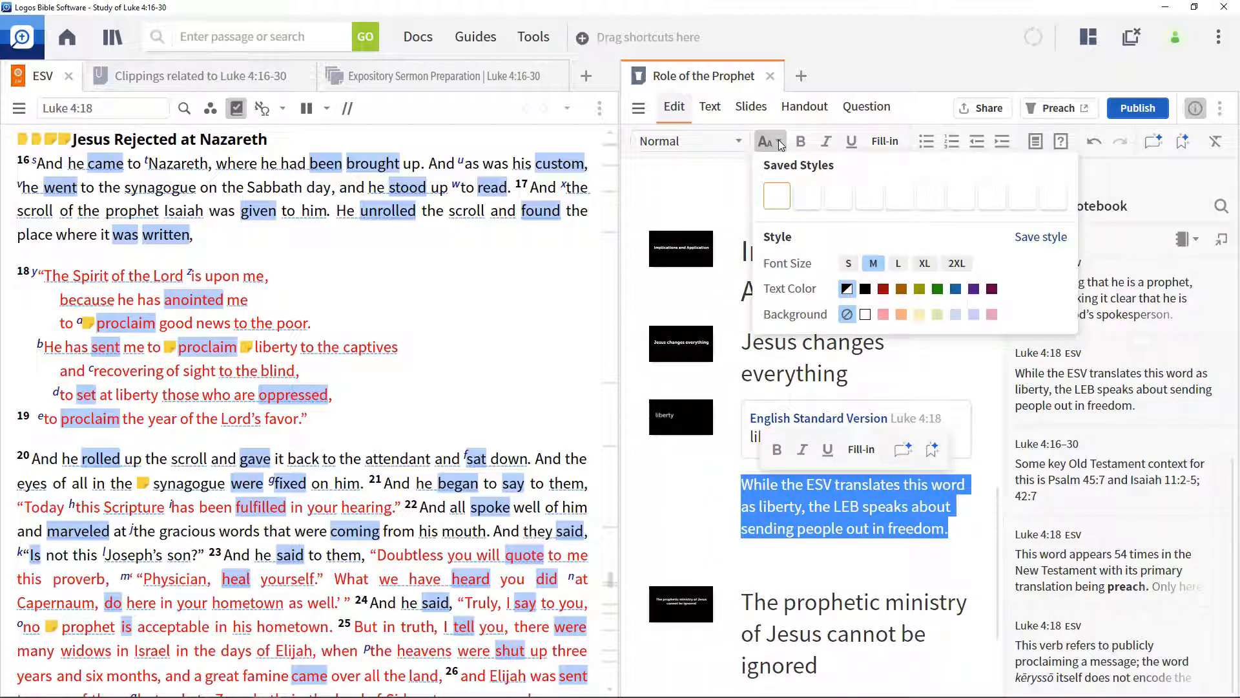
left_click(937, 288)
left_click(898, 263)
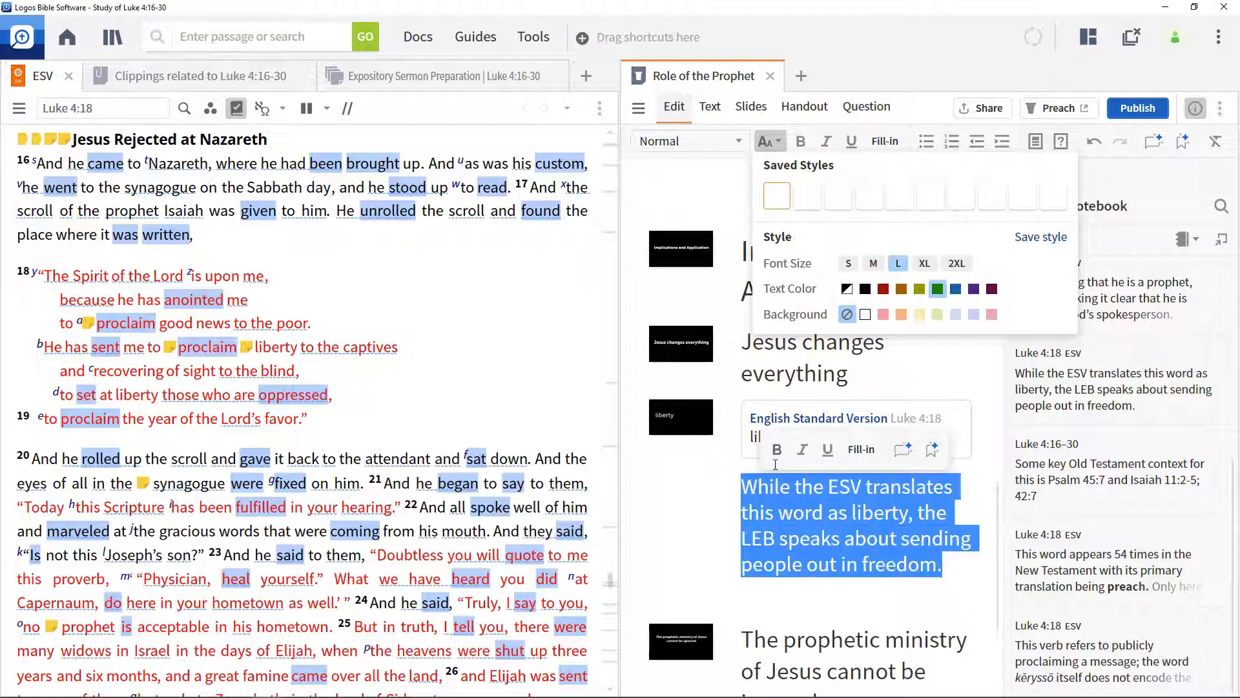
left_click(703, 500)
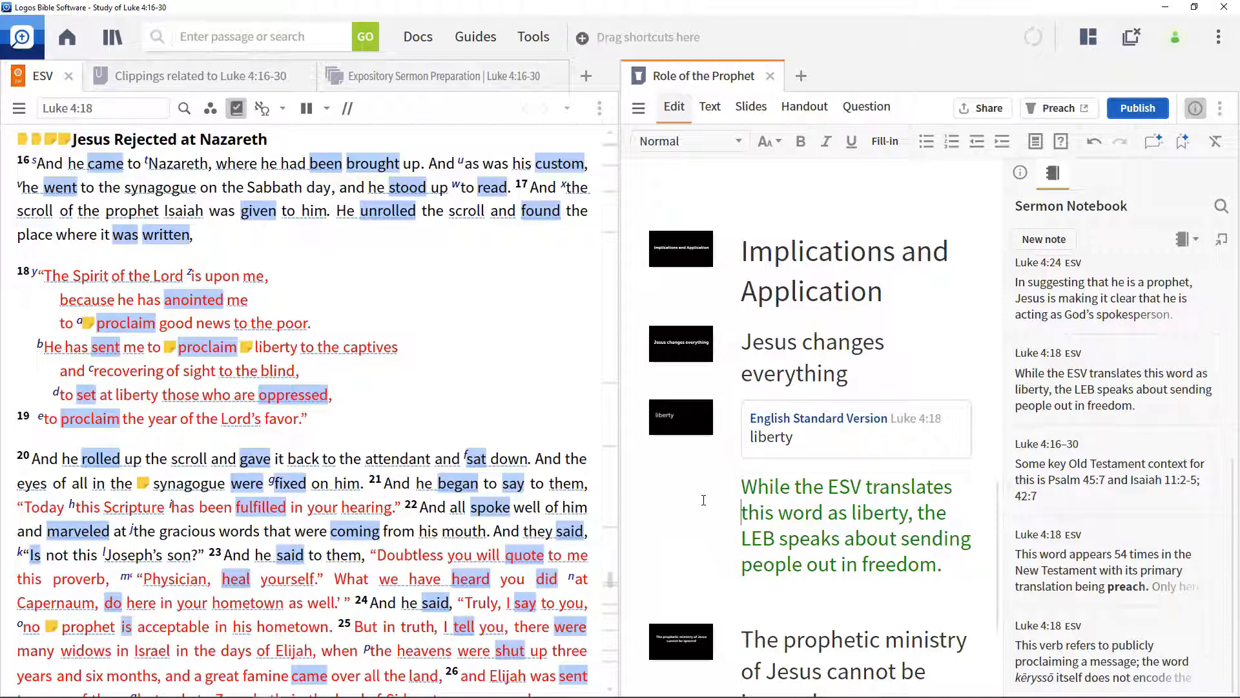
scroll(703, 500, "down", 5)
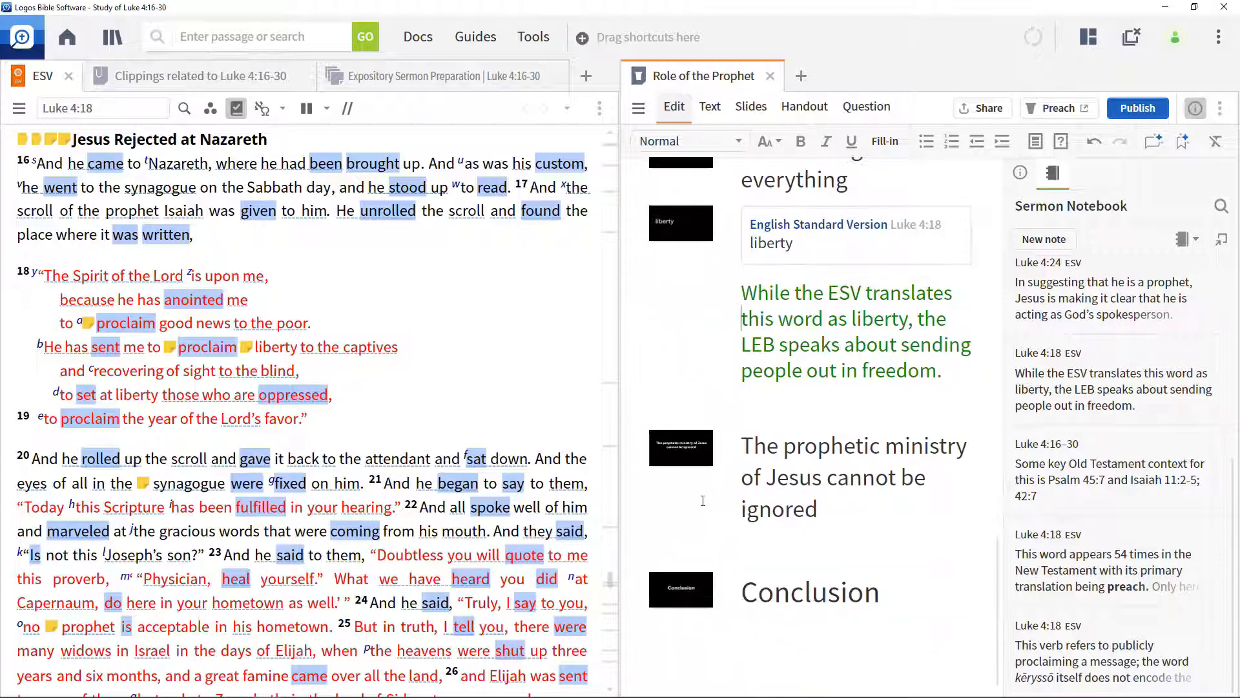
scroll(703, 500, "up", 4)
scroll(703, 501, "up", 13)
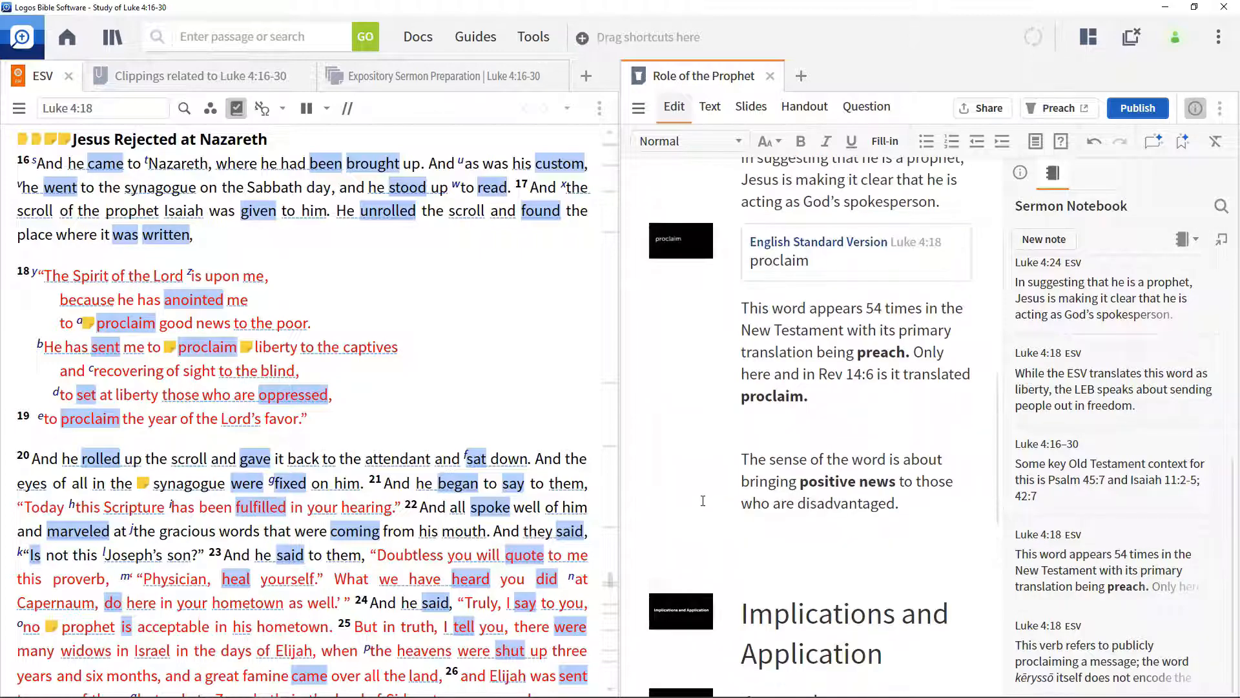
scroll(703, 504, "up", 6)
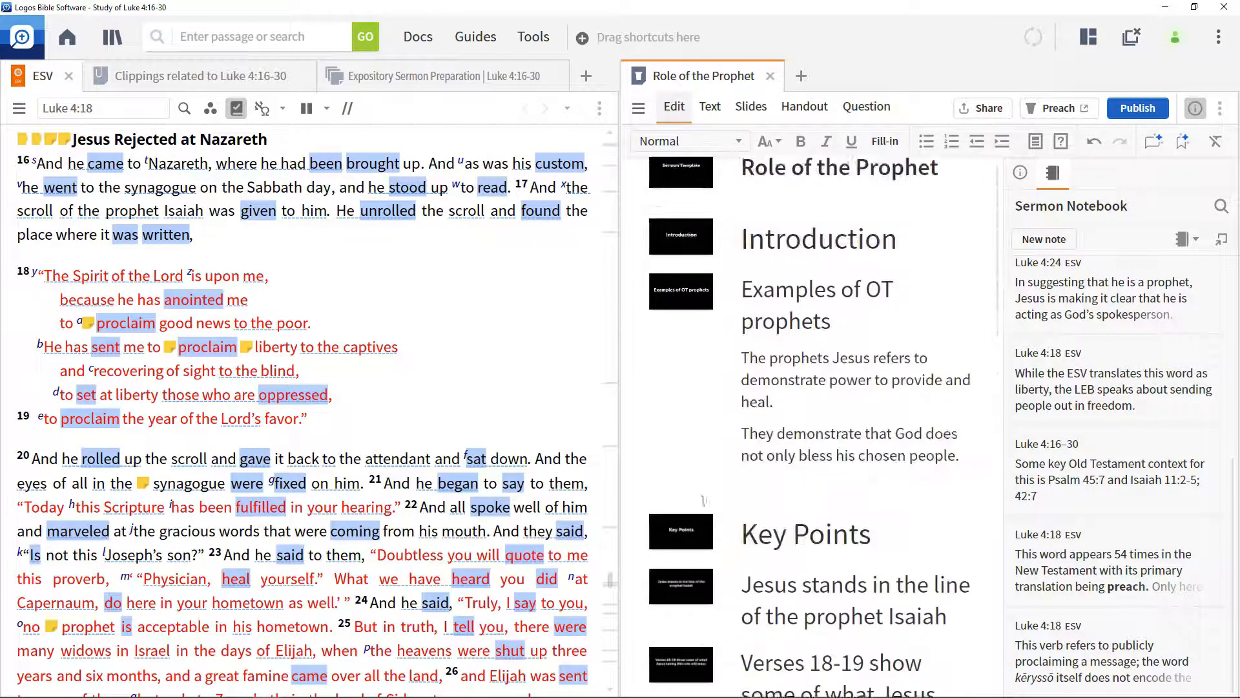